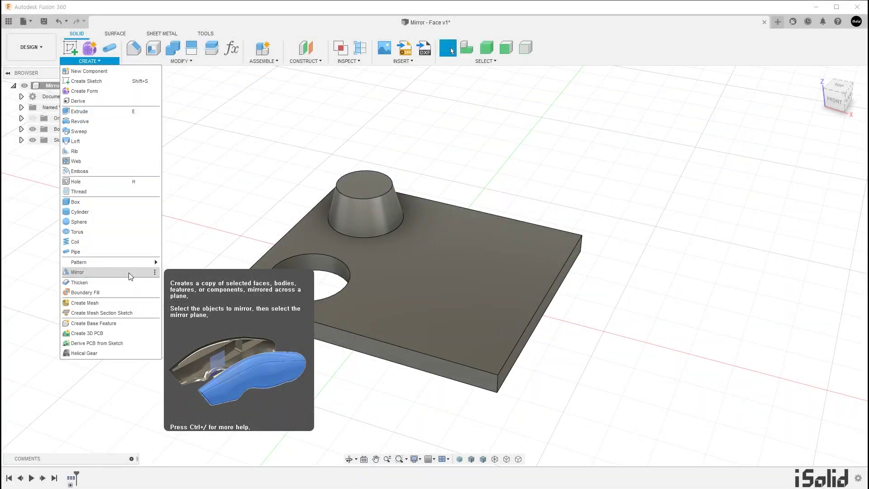
- Start a Mirror and switch its type from Bodies to Faces
{"action": "left_click", "coordinate": [128, 273]}
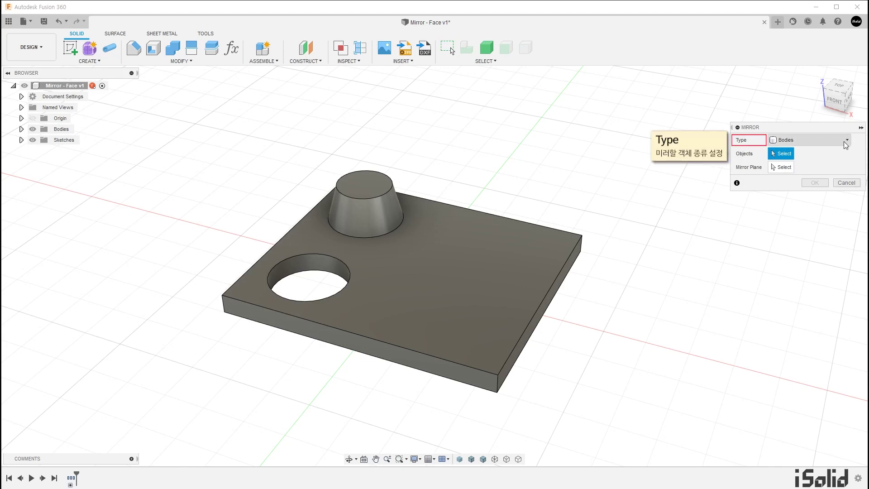
{"action": "left_click", "coordinate": [846, 144]}
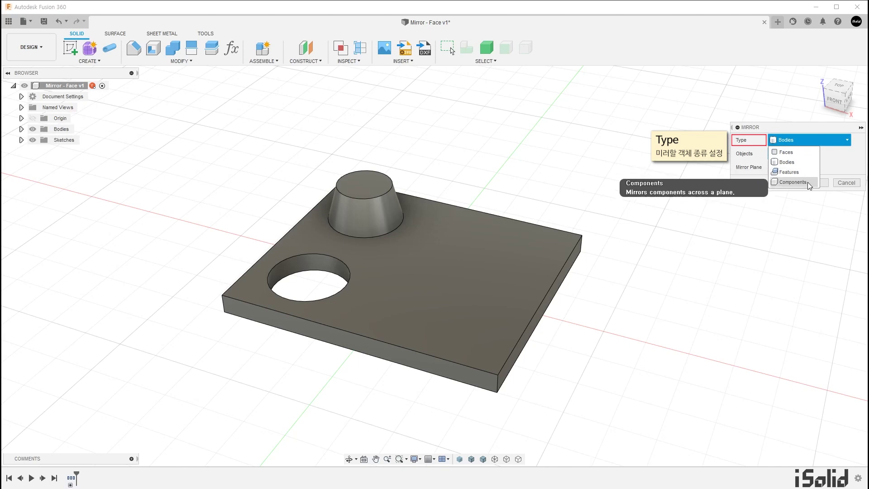
{"action": "left_click", "coordinate": [814, 153]}
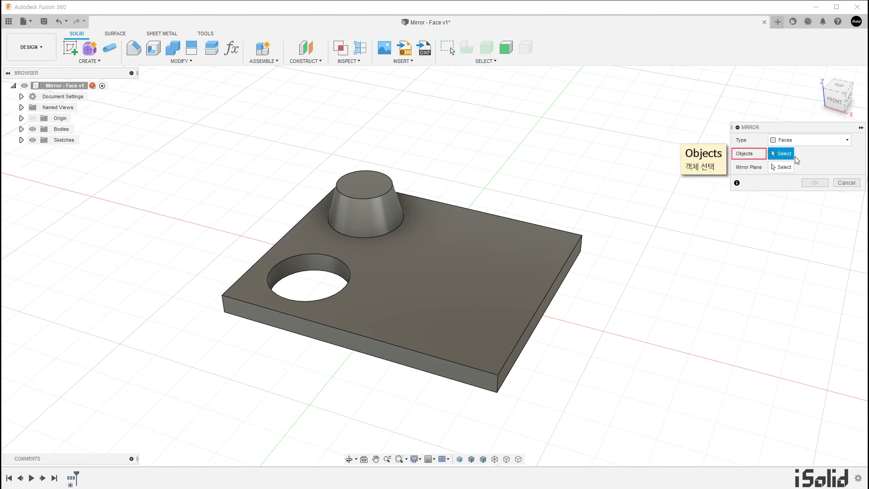
- Window-select the cone and hole faces and mirror them across the plate's mid plane
{"action": "left_click", "coordinate": [381, 215]}
{"action": "left_click", "coordinate": [363, 190]}
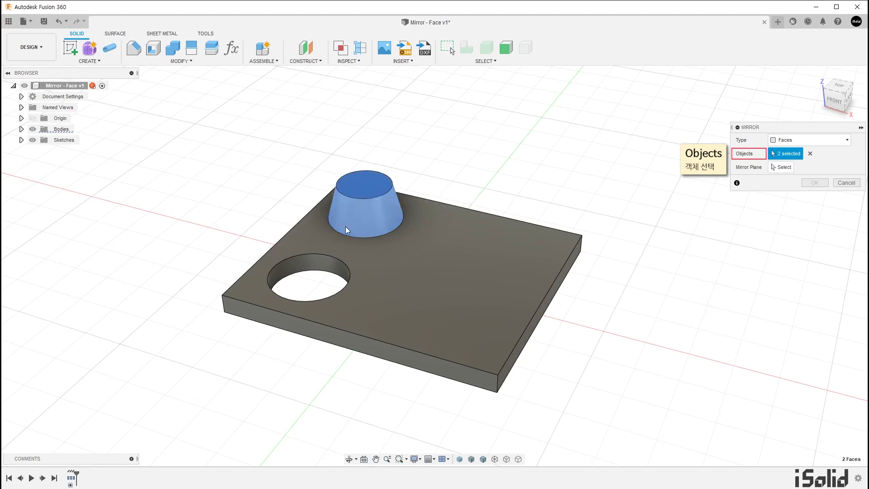
{"action": "left_click", "coordinate": [810, 154]}
{"action": "left_click_drag", "start_coordinate": [236, 153], "coordinate": [440, 345]}
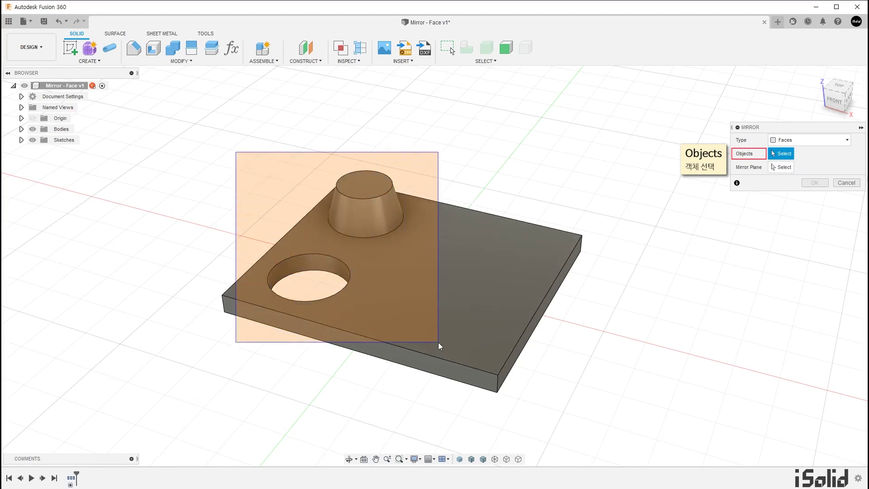
{"action": "left_click", "coordinate": [782, 170]}
{"action": "left_click", "coordinate": [782, 171]}
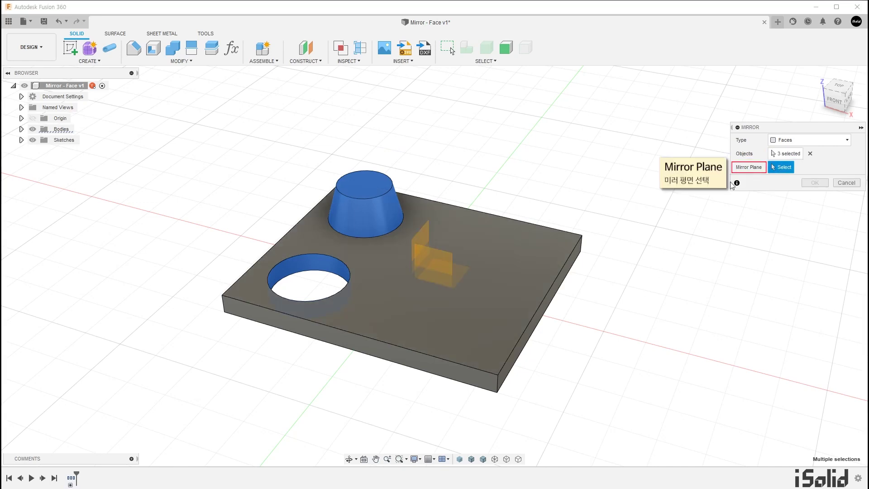
{"action": "left_click", "coordinate": [428, 232]}
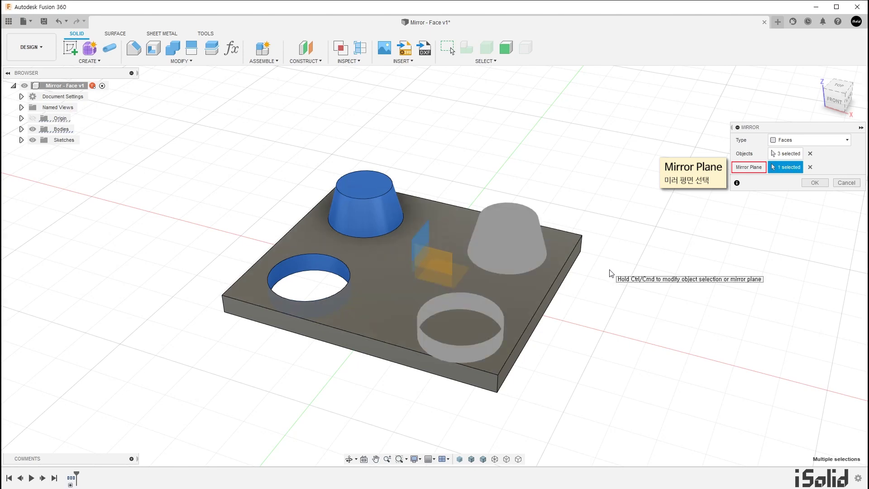
{"action": "left_click", "coordinate": [814, 183]}
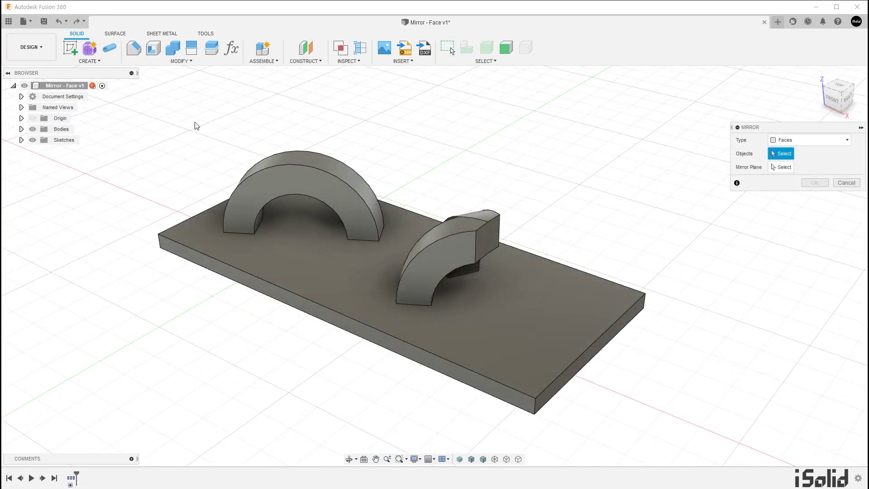
- Mirror the arch faces across the plane inside the arch to form a crossing arch
{"action": "left_click_drag", "start_coordinate": [329, 221], "coordinate": [417, 276]}
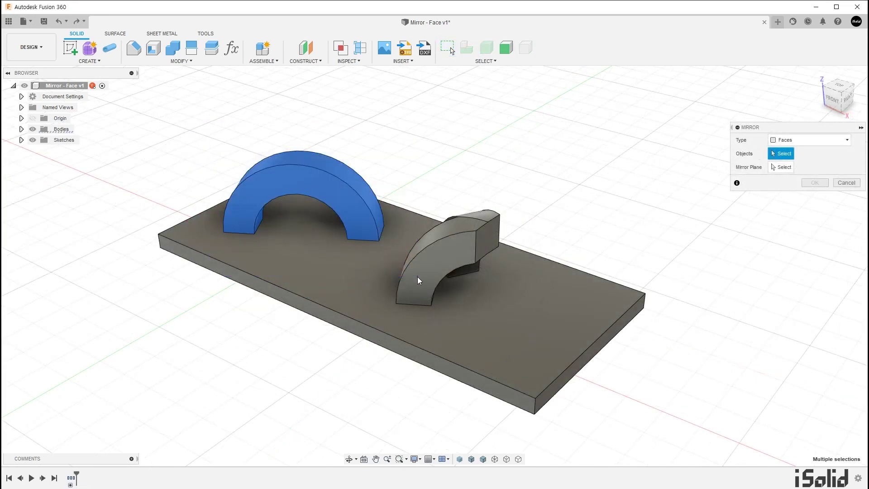
{"action": "left_click", "coordinate": [783, 168]}
{"action": "left_click", "coordinate": [304, 210]}
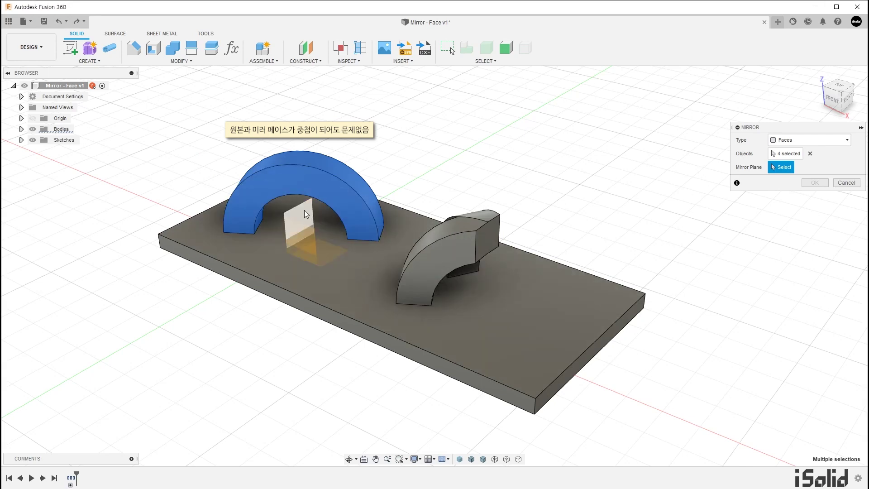
{"action": "left_click", "coordinate": [811, 184]}
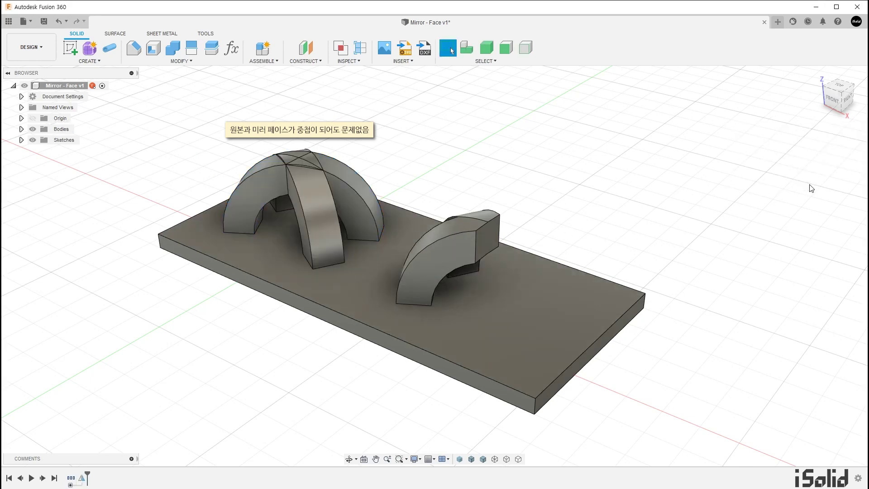
- Mirror the right arch's faces across the arch's own end face
{"action": "key", "text": "Return"}
{"action": "left_click_drag", "start_coordinate": [383, 176], "coordinate": [558, 323]}
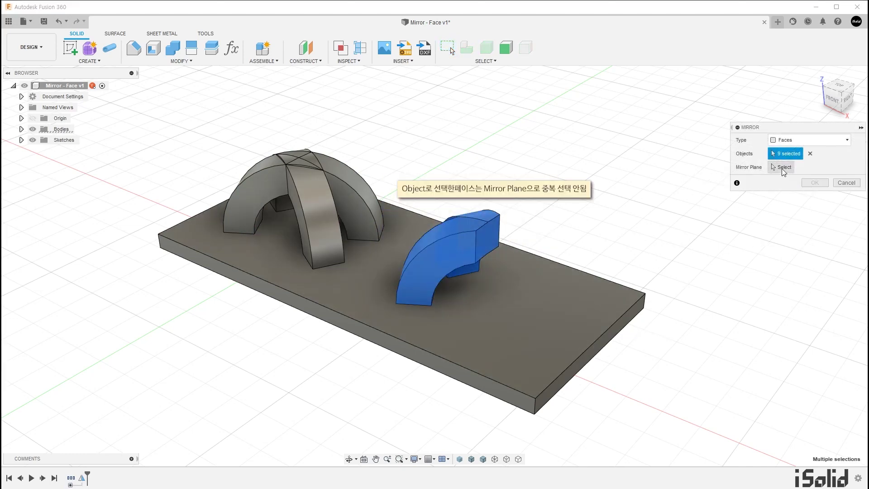
{"action": "left_click", "coordinate": [783, 167]}
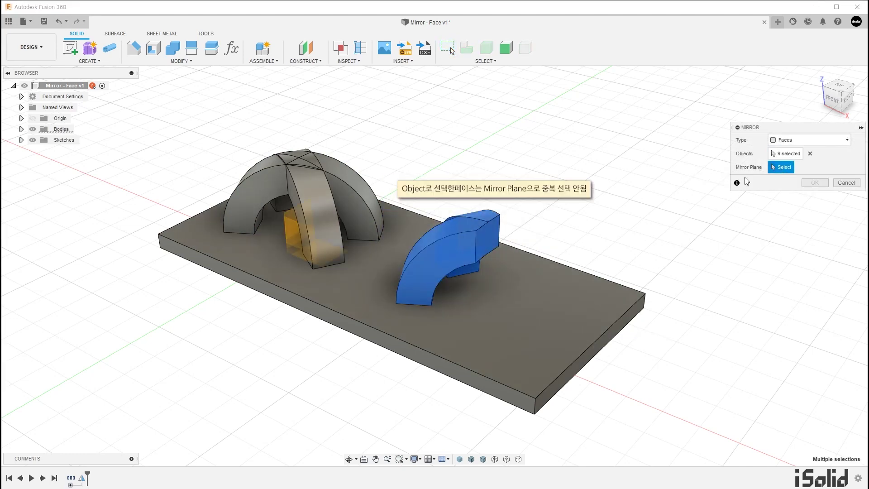
{"action": "left_click", "coordinate": [786, 153]}
{"action": "left_click", "coordinate": [489, 237]}
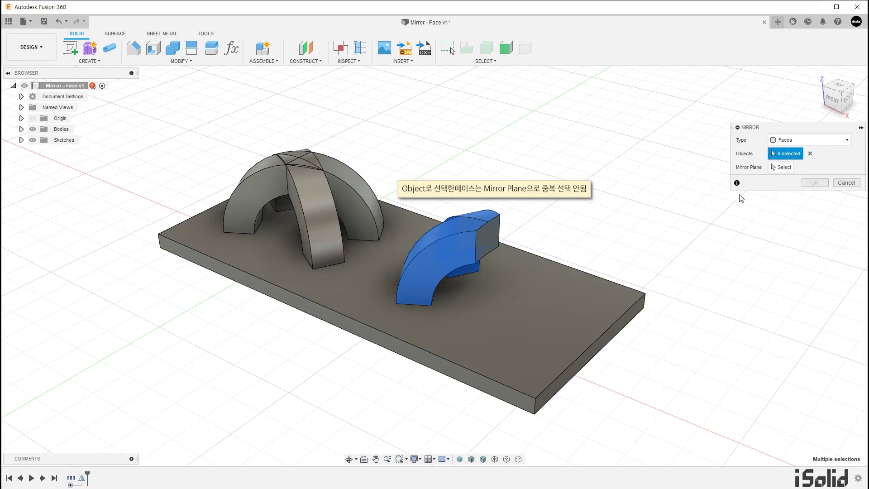
{"action": "left_click", "coordinate": [779, 167]}
{"action": "left_click", "coordinate": [493, 237]}
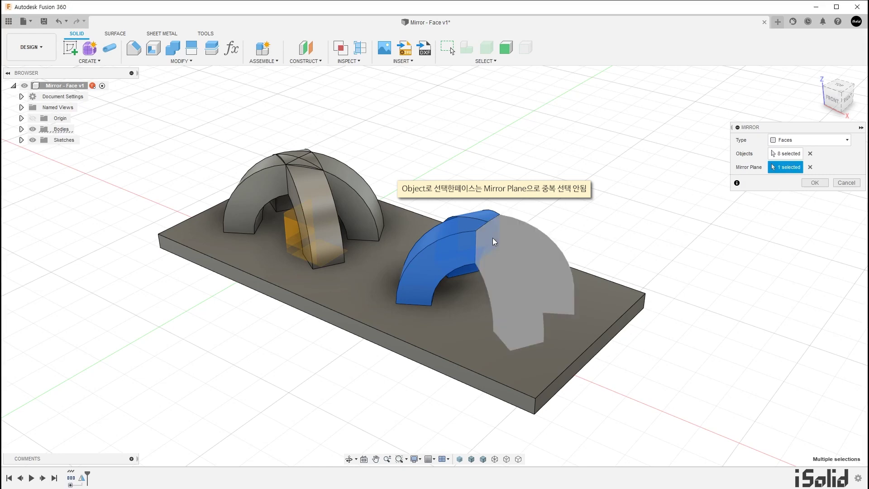
{"action": "left_click", "coordinate": [809, 184]}
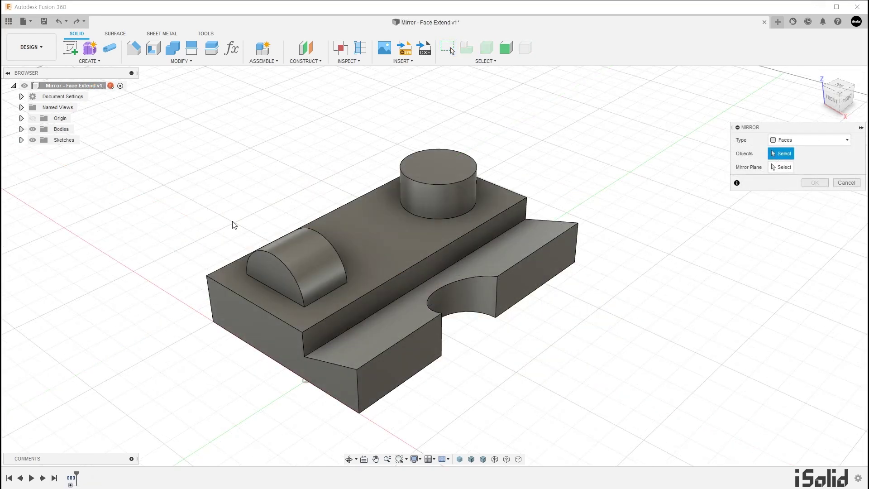
- Mirror the half-round boss faces across the vertical step face into a full cylinder
{"action": "left_click_drag", "start_coordinate": [264, 250], "coordinate": [379, 336]}
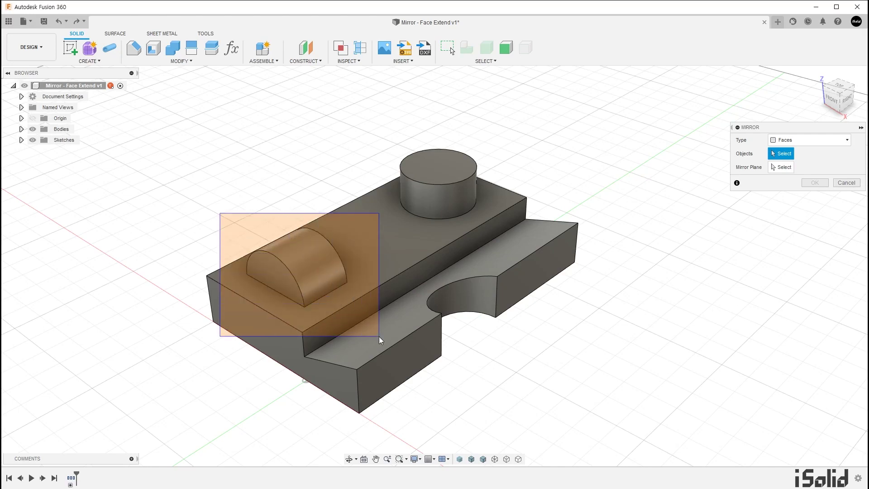
{"action": "left_click", "coordinate": [780, 168]}
{"action": "left_click", "coordinate": [425, 273]}
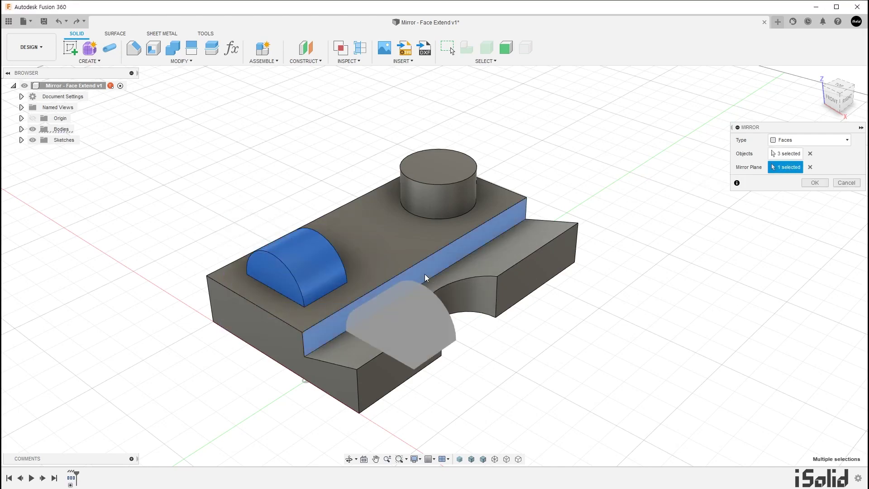
{"action": "left_click", "coordinate": [832, 99]}
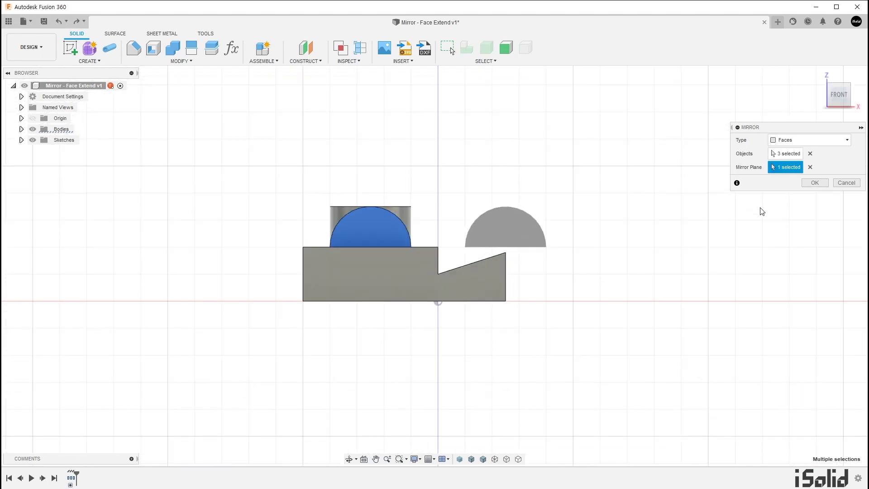
{"action": "left_click", "coordinate": [814, 183]}
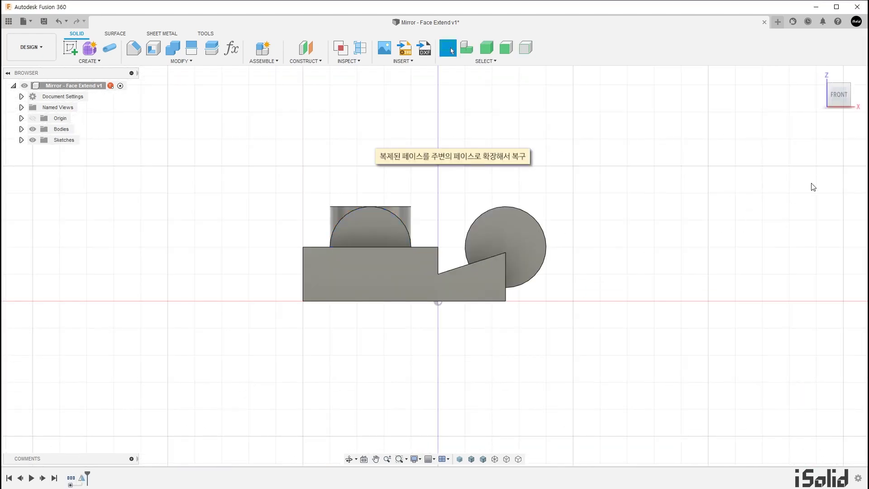
{"action": "mouse_move", "coordinate": [668, 268]}
{"action": "middle_mouse_down", "text": "shift"}
{"action": "mouse_move", "coordinate": [629, 290]}
{"action": "mouse_move", "coordinate": [562, 303]}
{"action": "middle_mouse_up", "text": "shift"}
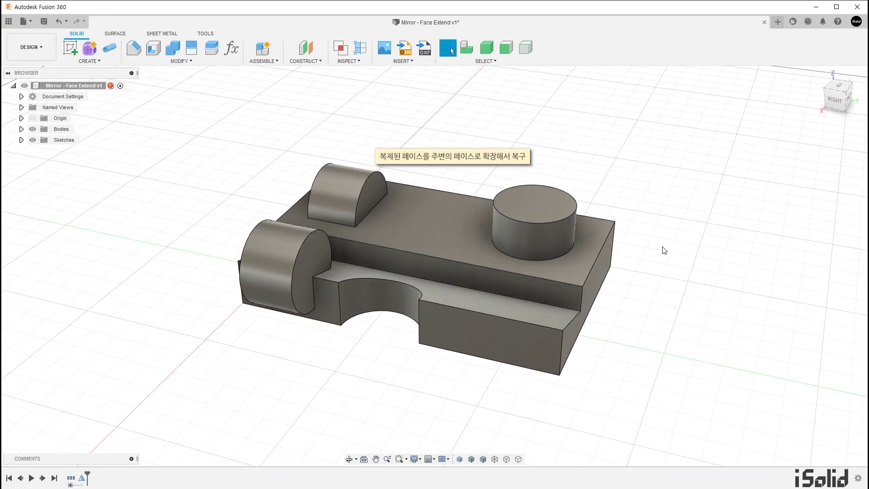
- Mirror the curved cutout face across the middle face, forming a round hole on top
{"action": "key", "text": "Return"}
{"action": "left_click", "coordinate": [403, 305]}
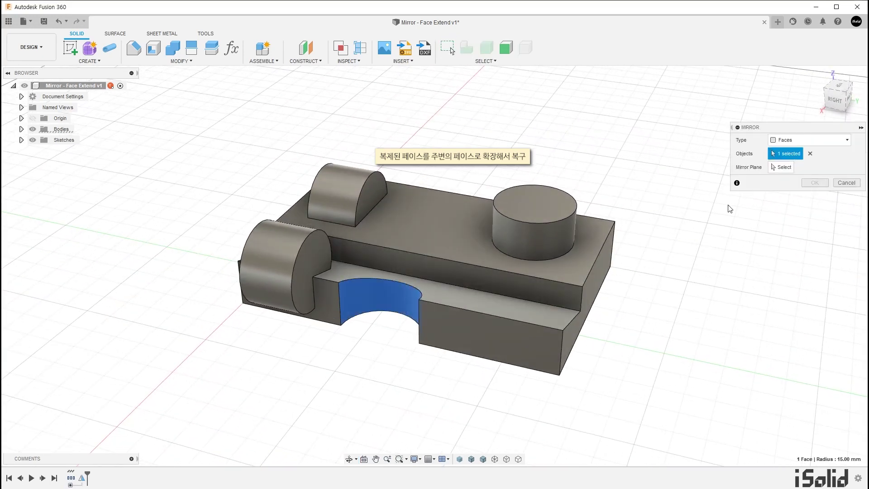
{"action": "left_click", "coordinate": [782, 167]}
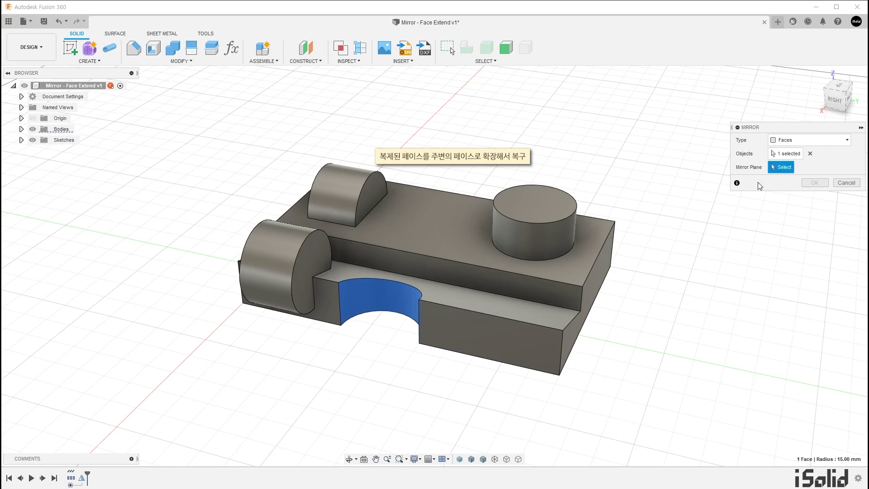
{"action": "left_click", "coordinate": [452, 265]}
{"action": "left_click", "coordinate": [814, 183]}
{"action": "mouse_move", "coordinate": [675, 276]}
{"action": "middle_mouse_down", "text": "shift"}
{"action": "mouse_move", "coordinate": [653, 312]}
{"action": "mouse_move", "coordinate": [635, 285]}
{"action": "middle_mouse_up", "text": "shift"}
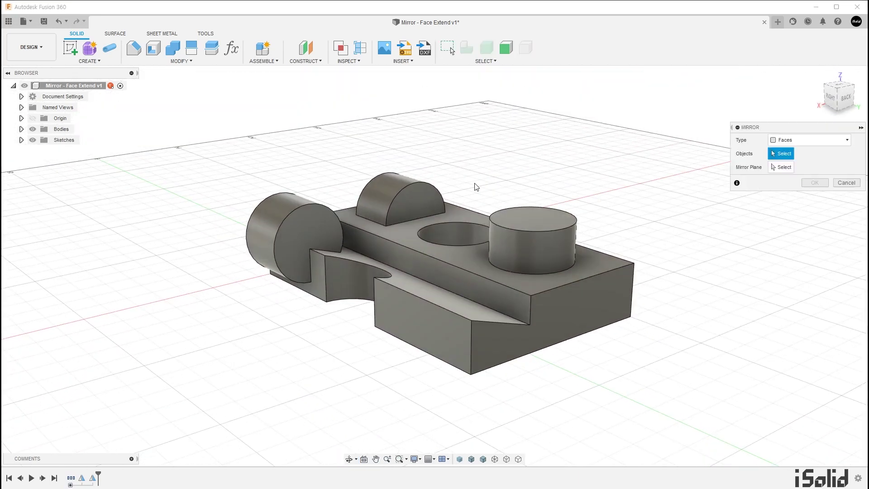
- Try mirroring the cylinder's two faces across the slanted side face
{"action": "left_click_drag", "start_coordinate": [475, 183], "coordinate": [616, 305]}
{"action": "left_click", "coordinate": [781, 167]}
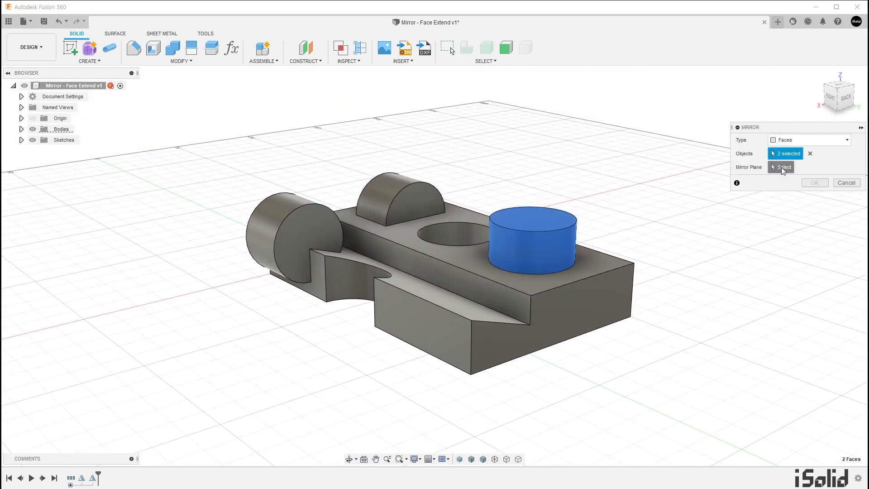
{"action": "left_click", "coordinate": [505, 299]}
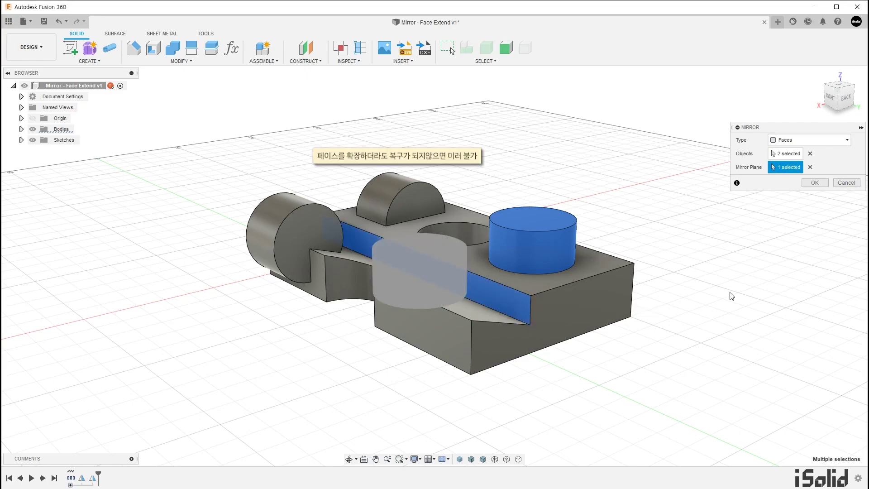
{"action": "left_click_drag", "start_coordinate": [844, 97], "coordinate": [837, 102]}
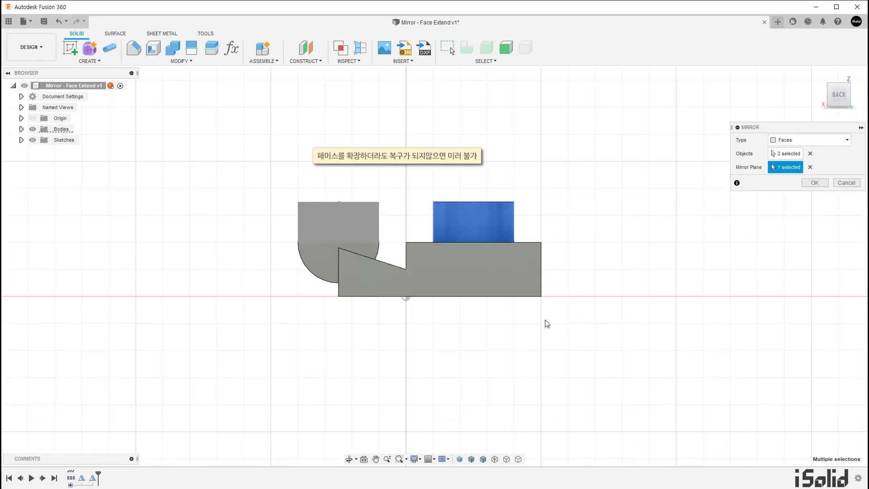
{"action": "middle_click_drag", "start_coordinate": [496, 326], "coordinate": [511, 340], "text": "shift"}
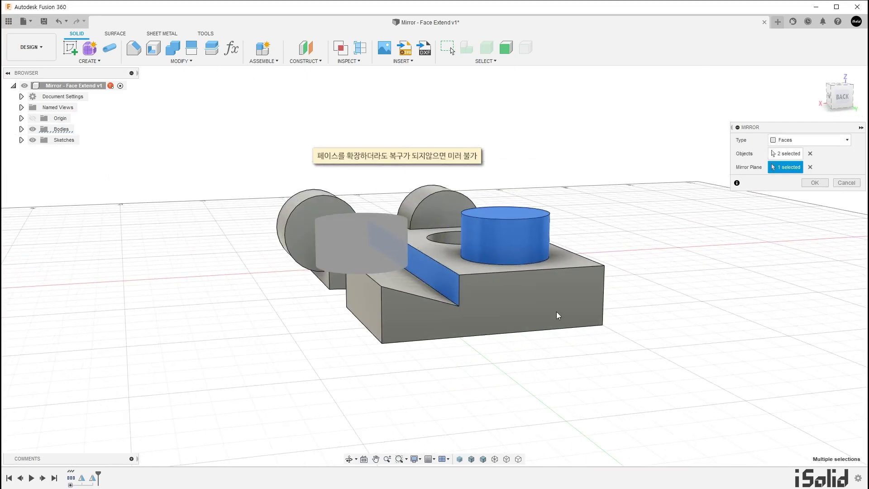
{"action": "left_click", "coordinate": [807, 183]}
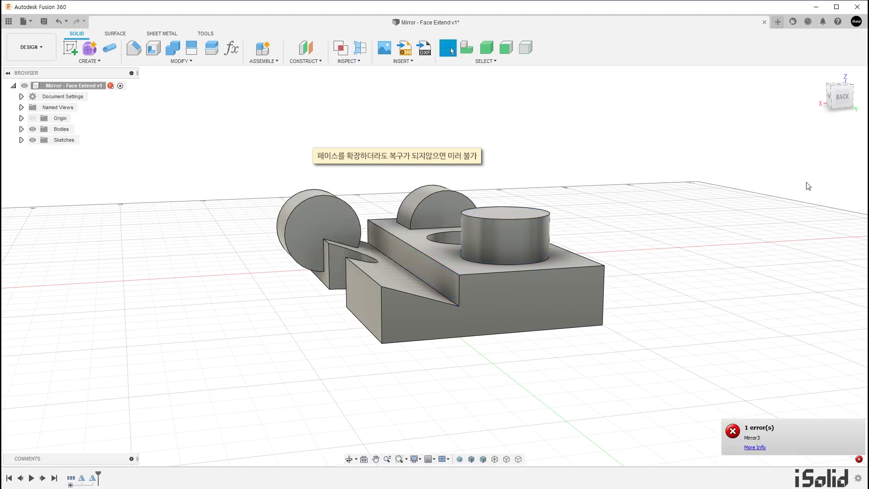
- Expand the Compute Failed details of the Mirror3 error
{"action": "left_click", "coordinate": [735, 430]}
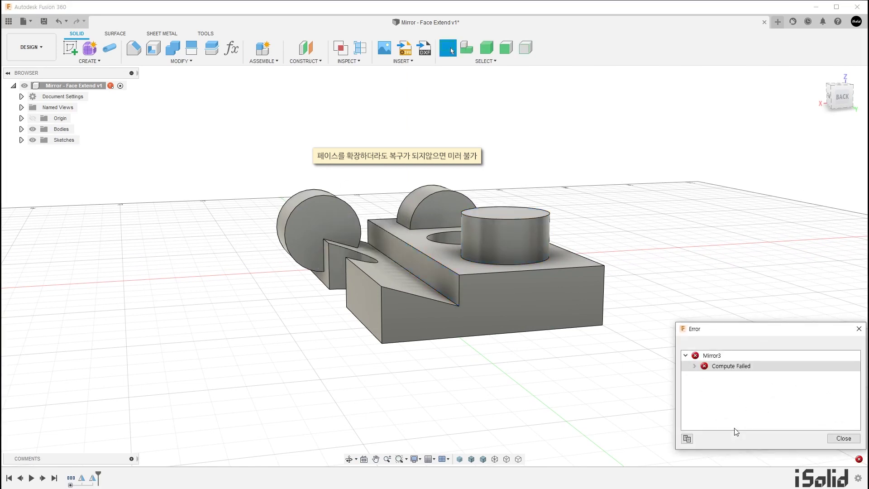
{"action": "left_click", "coordinate": [695, 367]}
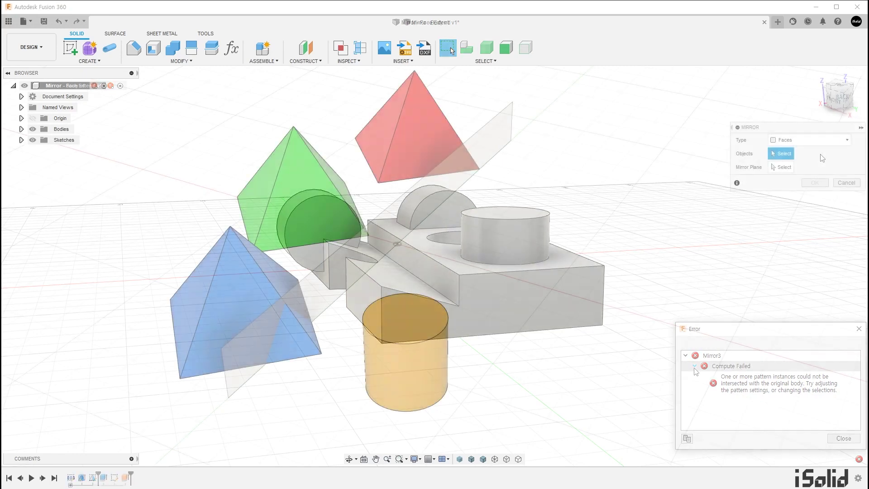
{"action": "left_click", "coordinate": [832, 142]}
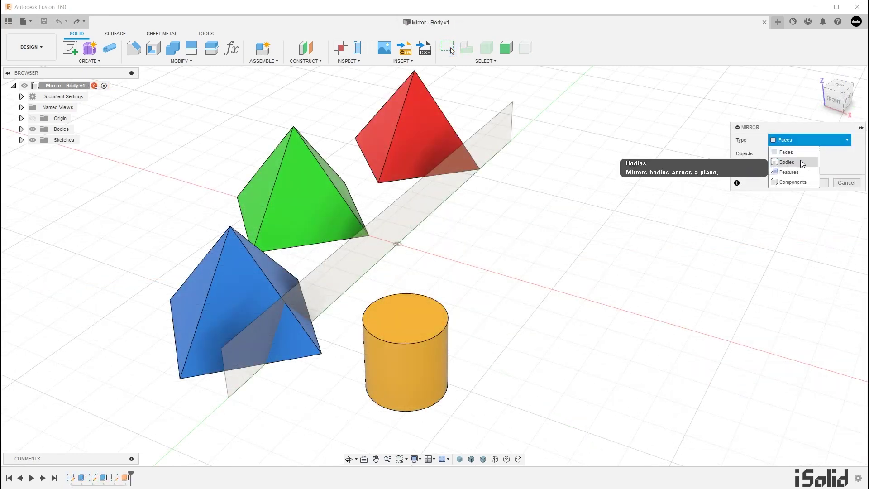
- Mirror the red pyramid body across the translucent plane with Join
{"action": "left_click", "coordinate": [786, 163]}
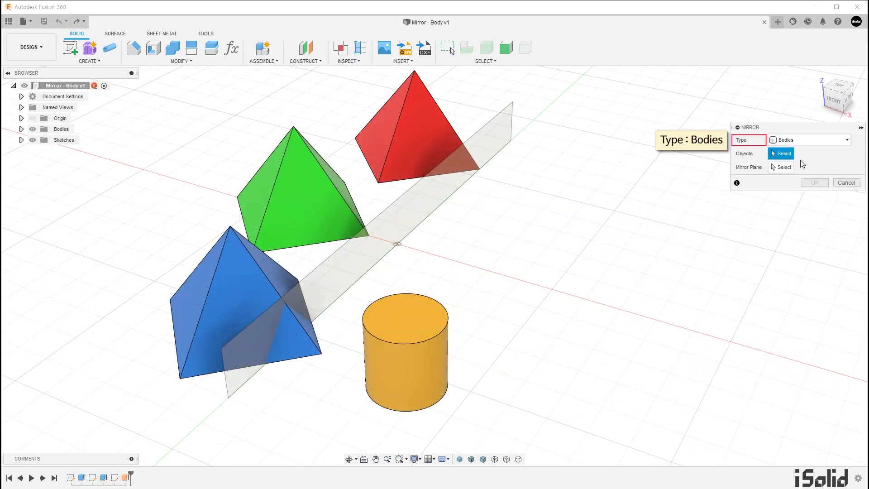
{"action": "left_click", "coordinate": [431, 121]}
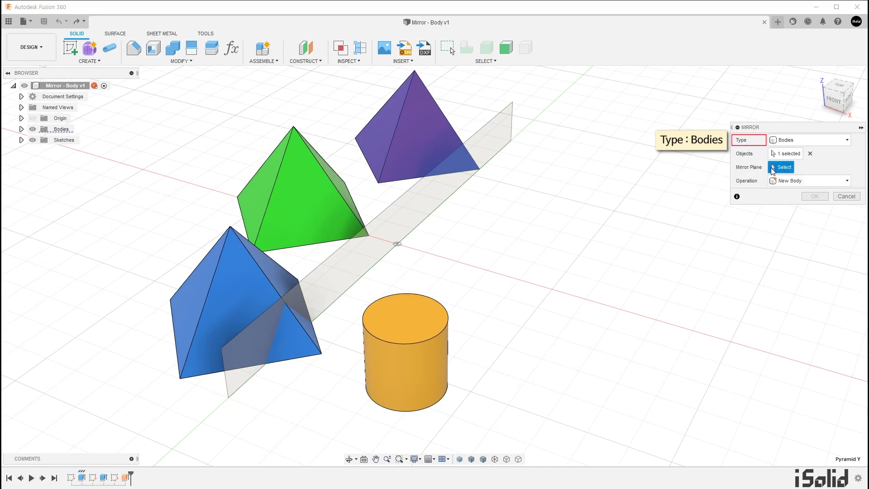
{"action": "left_click", "coordinate": [494, 141]}
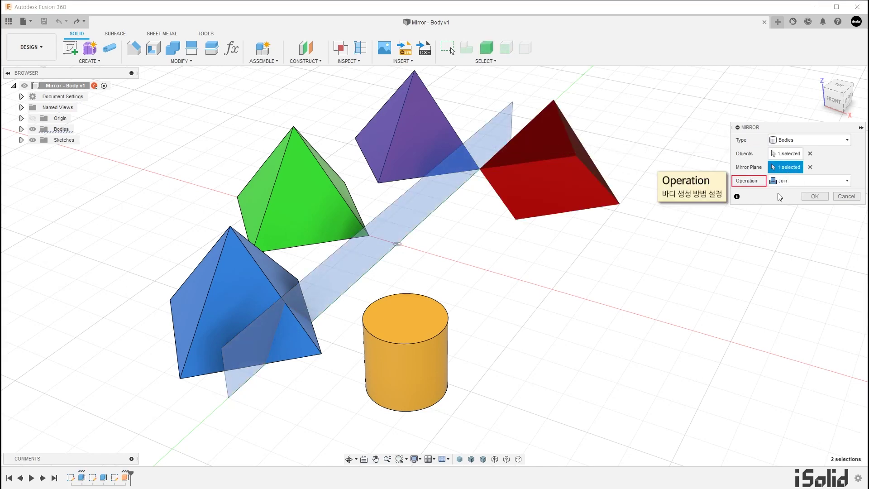
{"action": "left_click", "coordinate": [835, 180]}
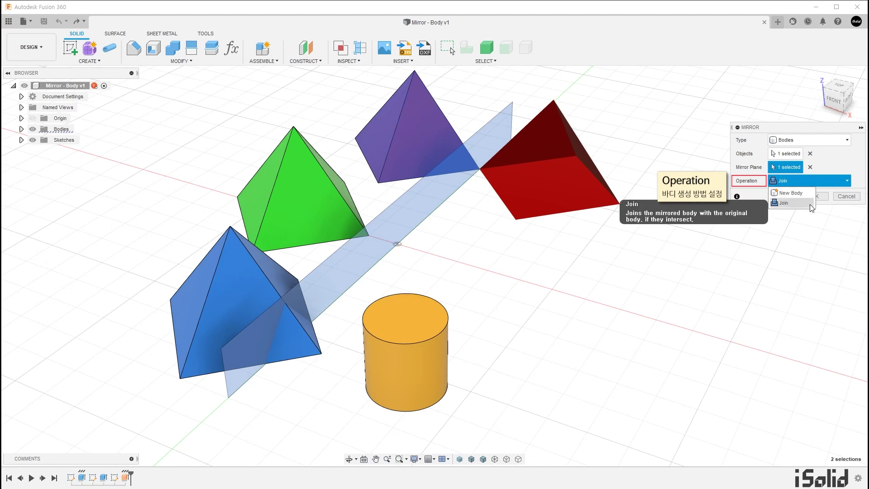
{"action": "left_click", "coordinate": [859, 183]}
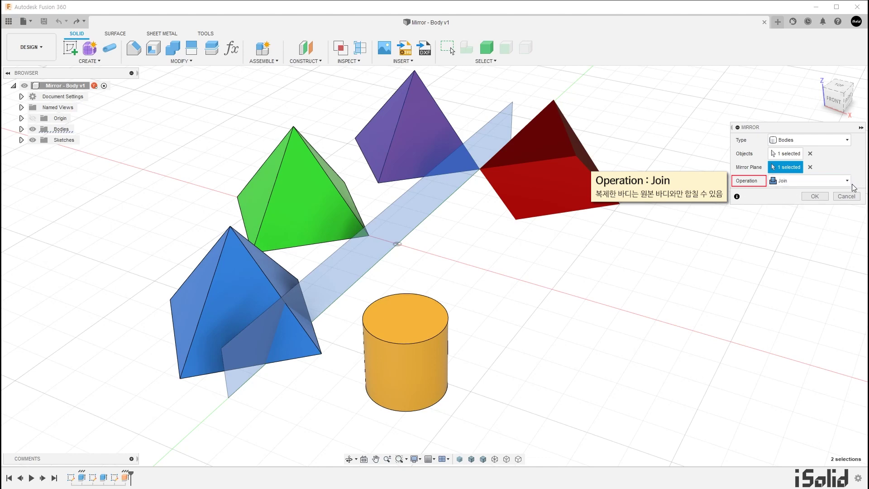
{"action": "left_click", "coordinate": [824, 198]}
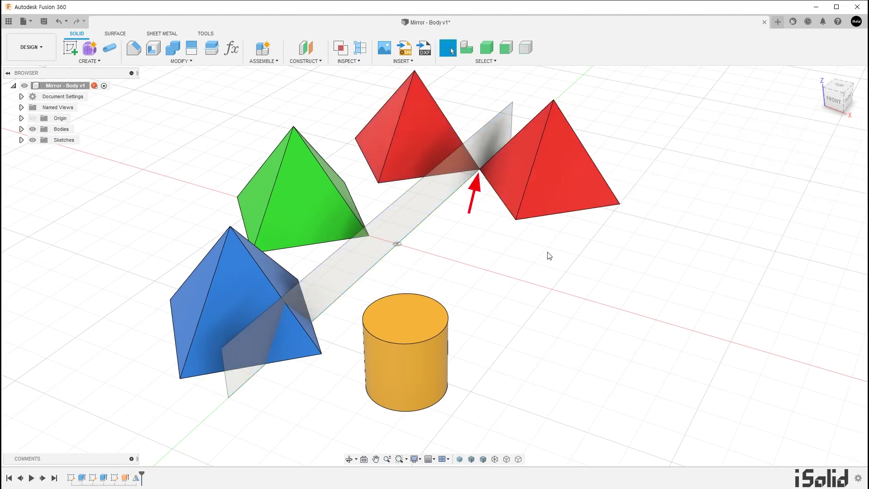
- Mirror the green pyramid across the plane with Join and read the cannot-join warning
{"action": "key", "text": "Return"}
{"action": "left_click", "coordinate": [324, 181]}
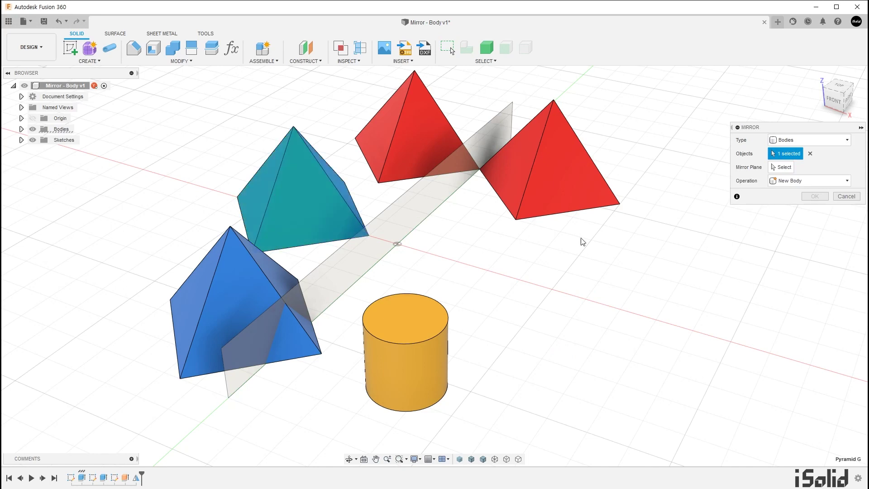
{"action": "left_click", "coordinate": [429, 208]}
{"action": "left_click", "coordinate": [814, 182]}
{"action": "left_click", "coordinate": [801, 204]}
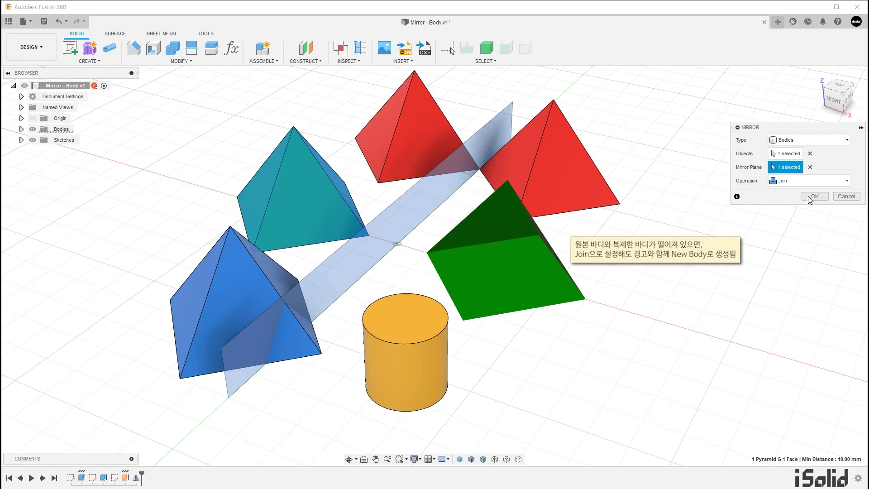
{"action": "left_click", "coordinate": [814, 197]}
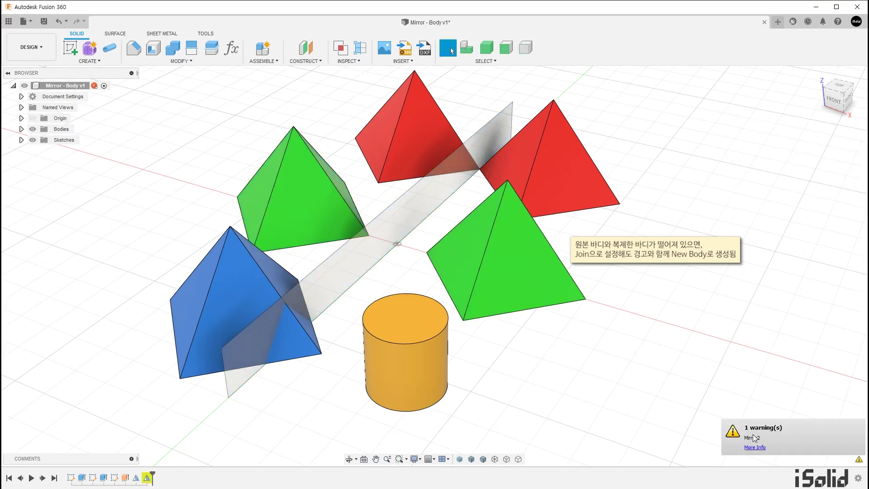
{"action": "left_click", "coordinate": [755, 448]}
{"action": "left_click", "coordinate": [695, 366]}
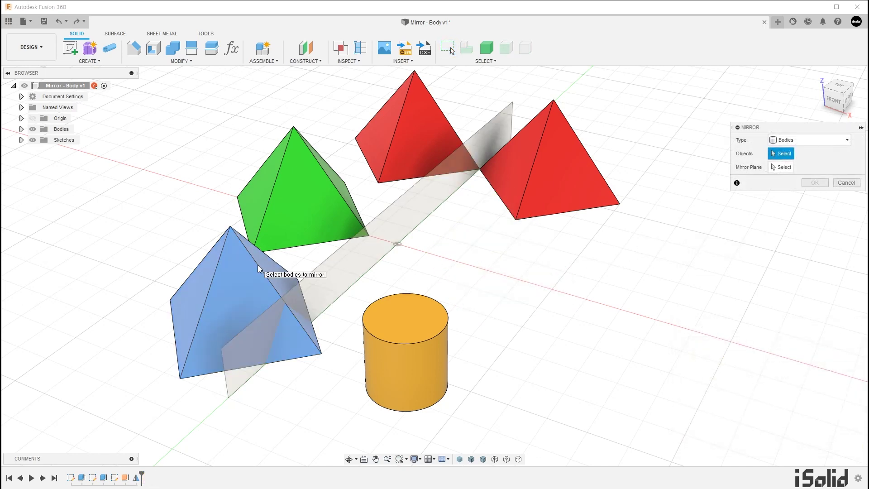
{"action": "left_click", "coordinate": [258, 265]}
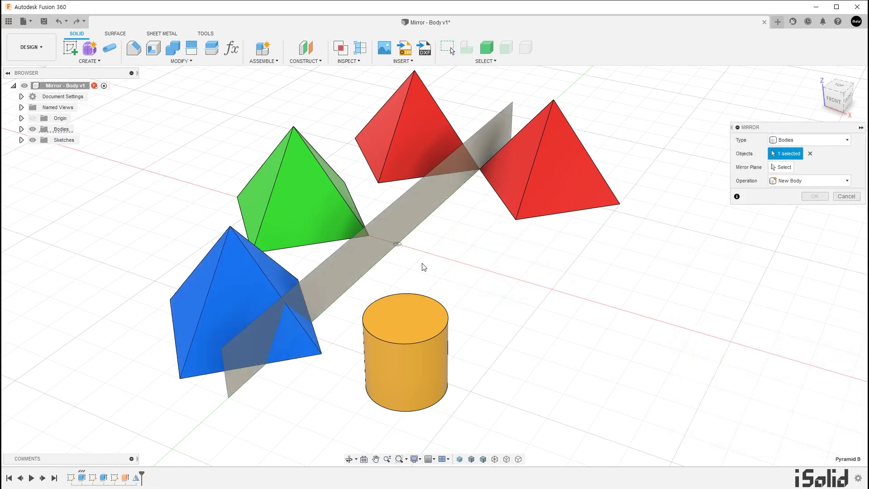
- Mirror the blue pyramid across the translucent plane, joined to the original
{"action": "left_click", "coordinate": [396, 244]}
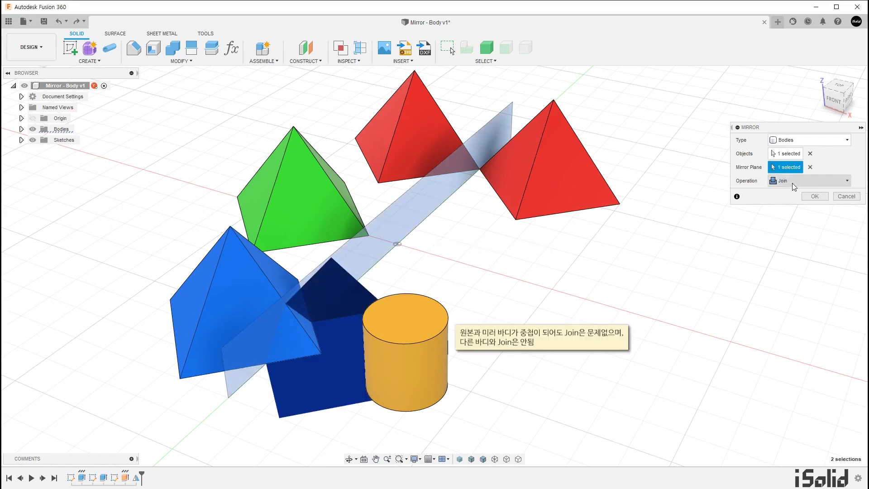
{"action": "left_click", "coordinate": [813, 196]}
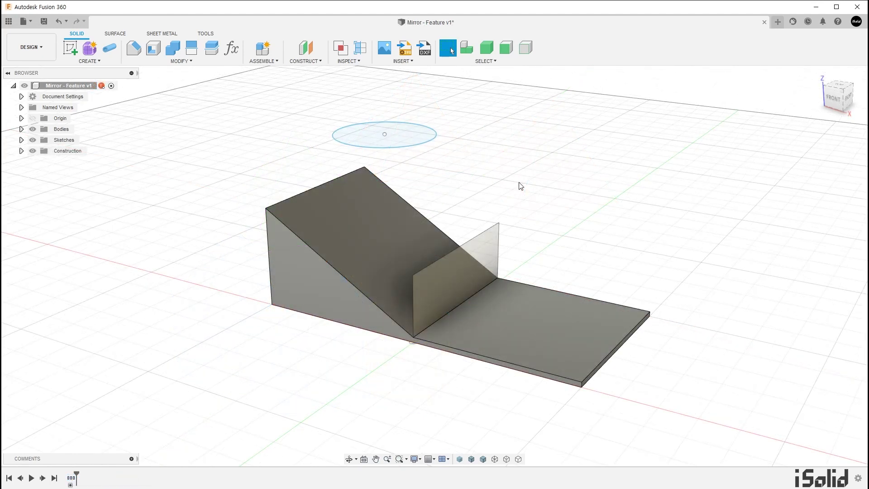
- Extrude the circle To Object down to the sloped face, joining the cylinder to the block
{"action": "key", "text": "e"}
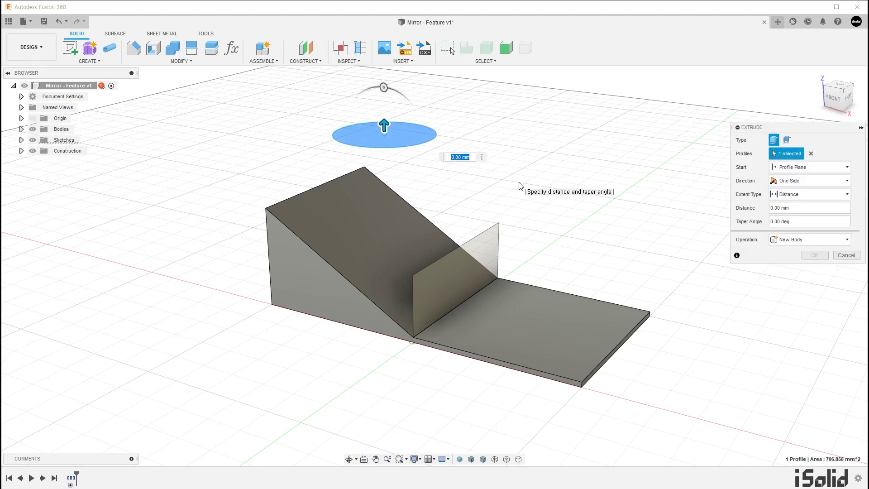
{"action": "left_click", "coordinate": [796, 194]}
{"action": "left_click", "coordinate": [797, 218]}
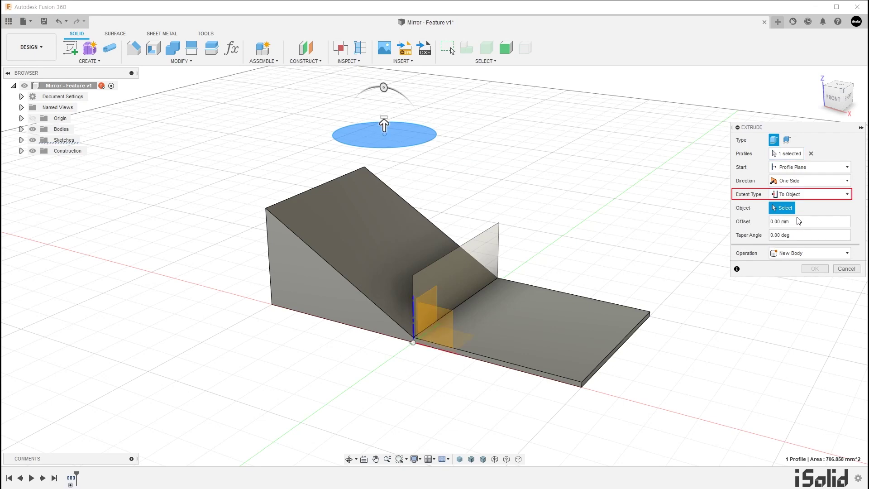
{"action": "left_click", "coordinate": [412, 225]}
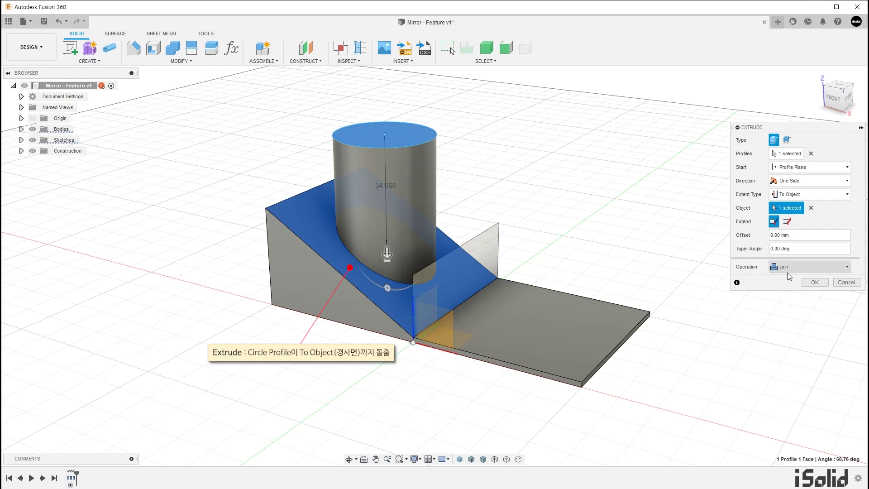
{"action": "left_click", "coordinate": [815, 283]}
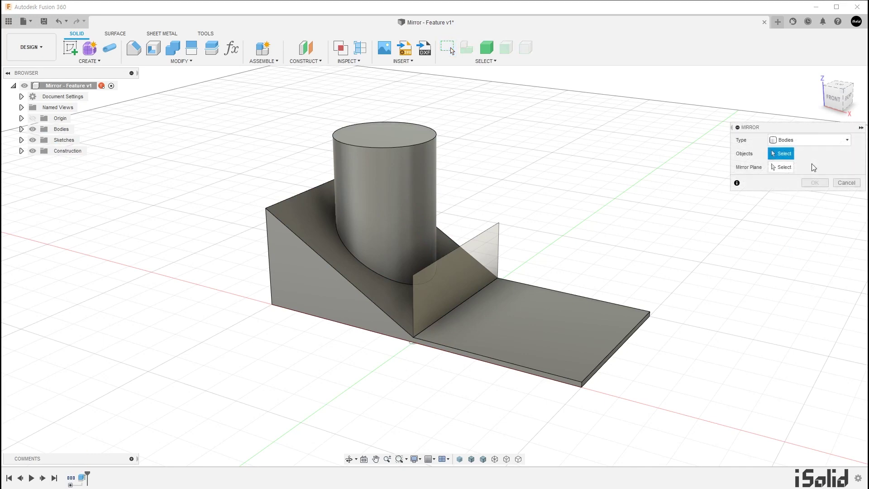
- Mirror the cylinder faces across the vertical plane, then change the mirror type to Features
{"action": "left_click", "coordinate": [820, 141]}
{"action": "left_click", "coordinate": [806, 151]}
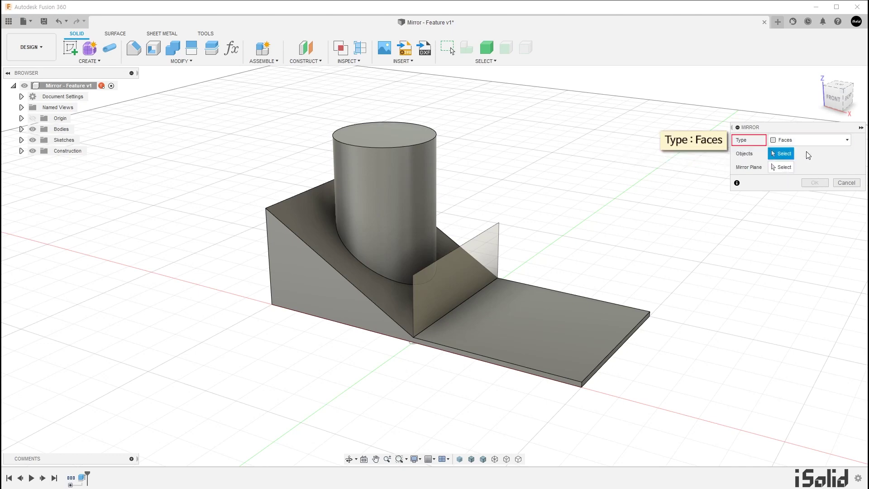
{"action": "left_click", "coordinate": [413, 150]}
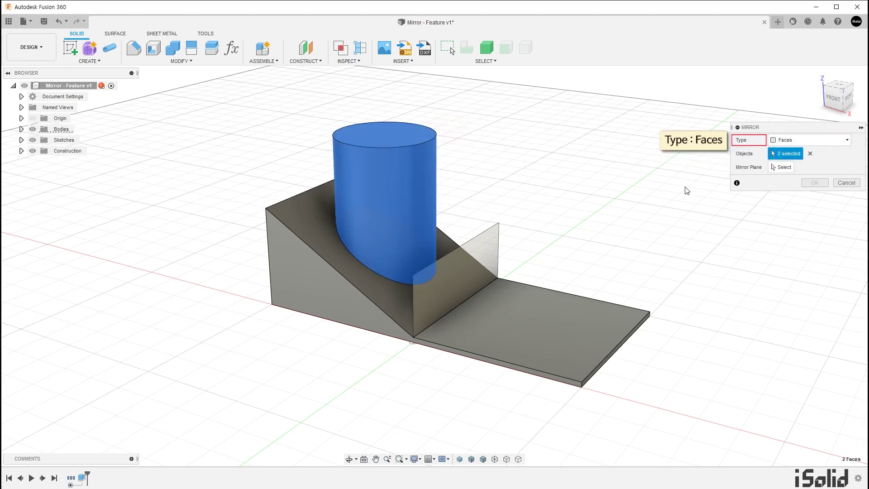
{"action": "left_click", "coordinate": [495, 240]}
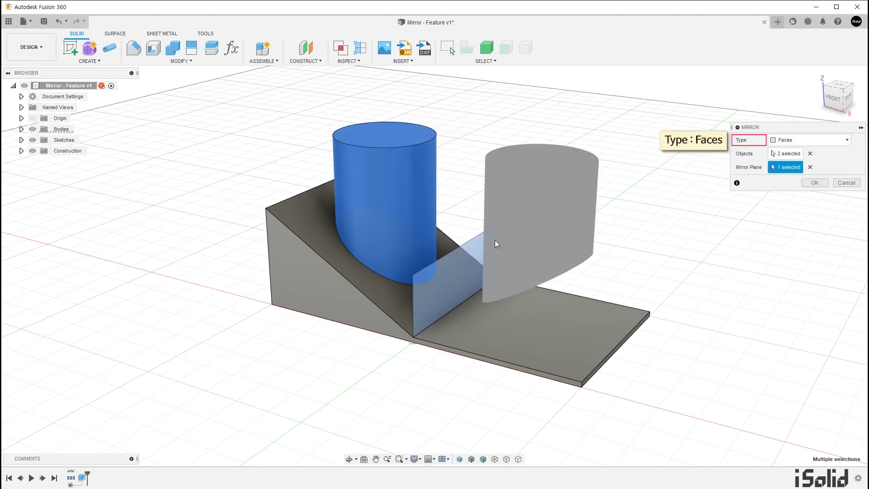
{"action": "left_click", "coordinate": [814, 183]}
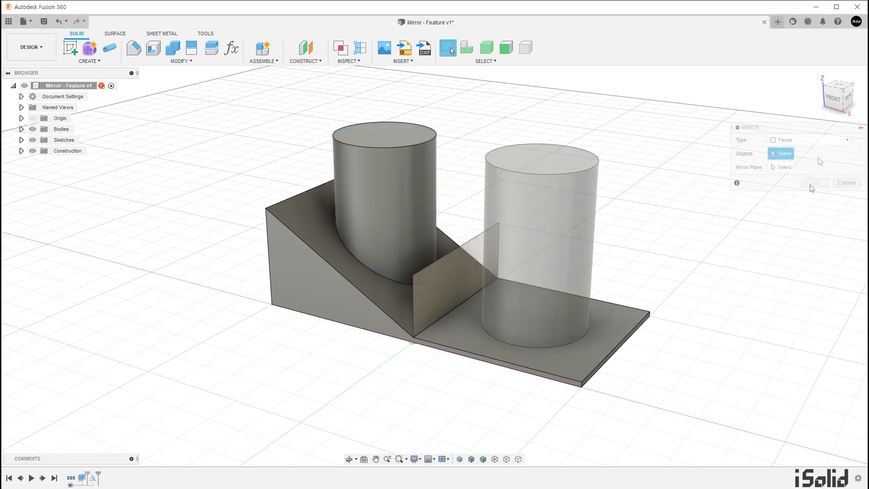
{"action": "left_click", "coordinate": [810, 140]}
{"action": "left_click", "coordinate": [809, 172]}
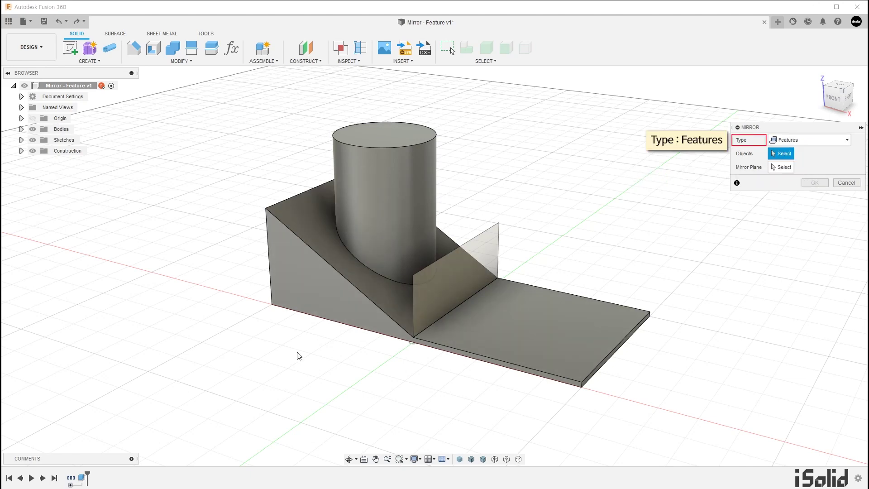
- Mirror the cylinder feature across the vertical construction plane with Compute Option Optimized
{"action": "left_click", "coordinate": [84, 479]}
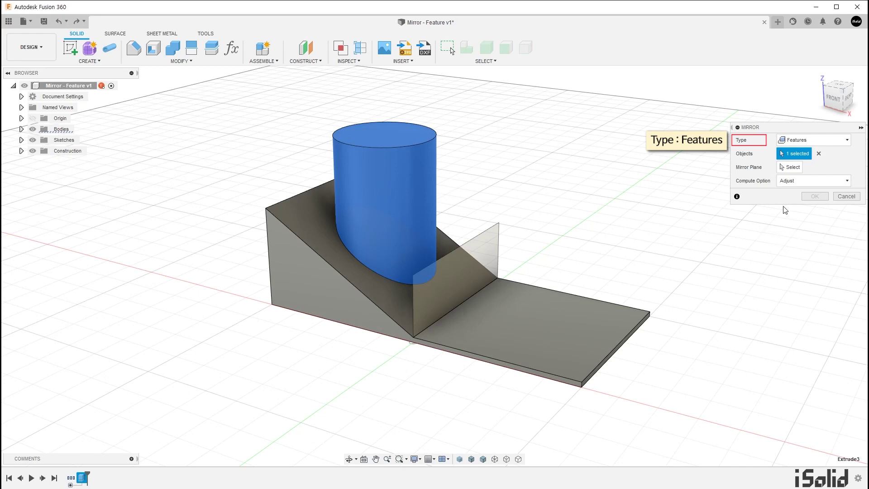
{"action": "left_click", "coordinate": [818, 154]}
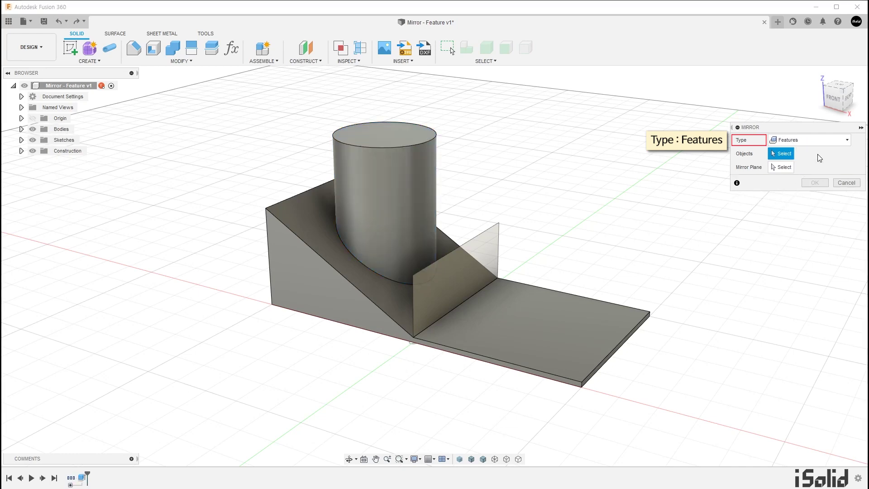
{"action": "left_click", "coordinate": [425, 177]}
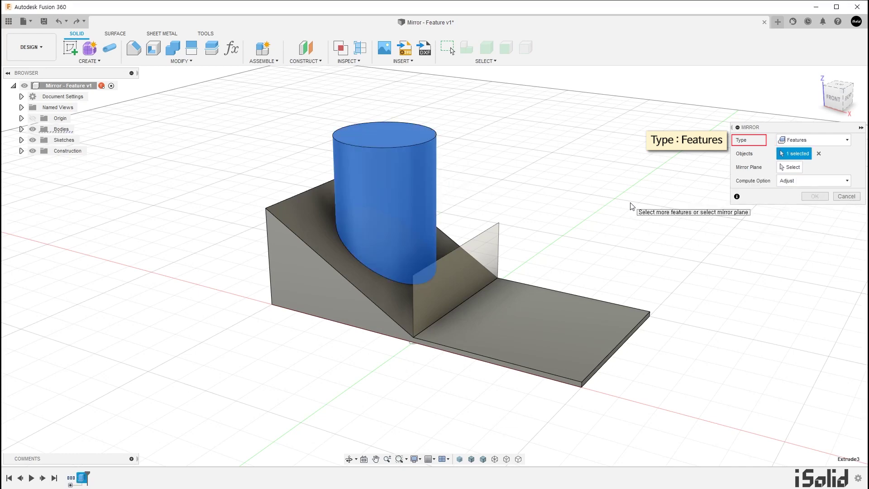
{"action": "left_click", "coordinate": [791, 168]}
{"action": "left_click", "coordinate": [495, 248]}
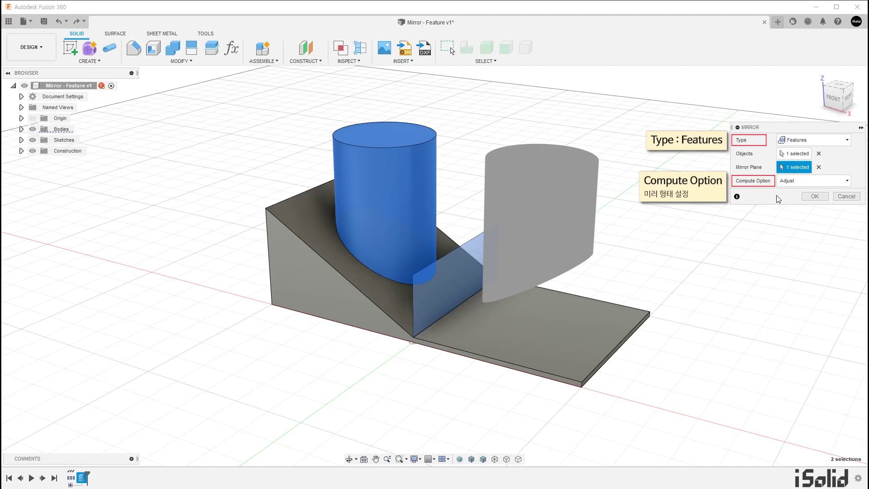
{"action": "left_click", "coordinate": [835, 183]}
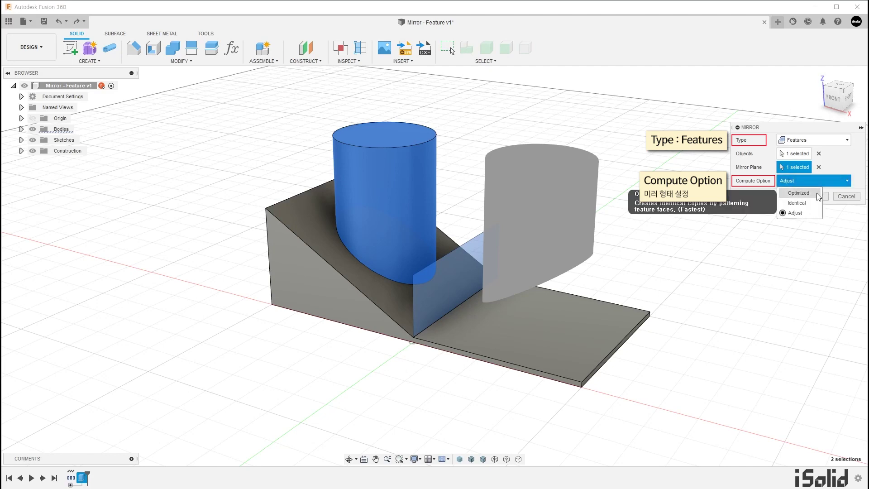
{"action": "left_click", "coordinate": [800, 192]}
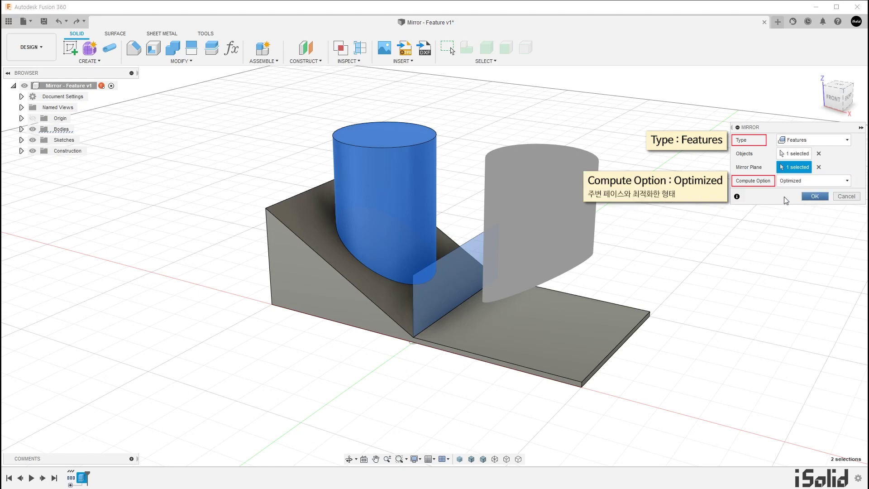
{"action": "left_click", "coordinate": [810, 198]}
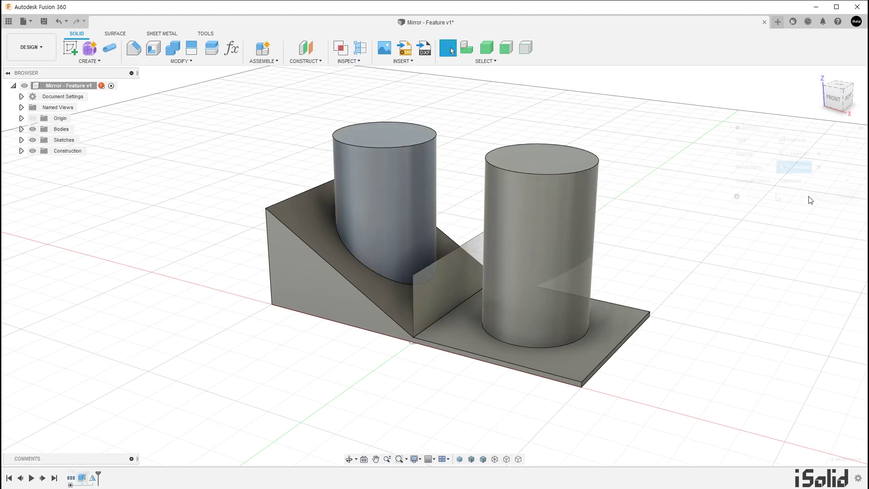
- Mirror the cylinder using Identical compute, then orbit to confirm the copy's slanted bottom
{"action": "left_click", "coordinate": [815, 182]}
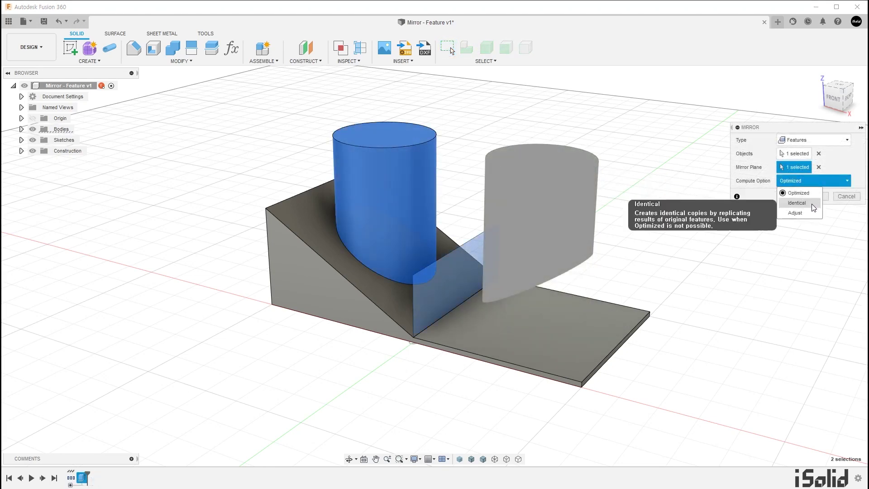
{"action": "left_click", "coordinate": [814, 203]}
{"action": "left_click", "coordinate": [815, 196]}
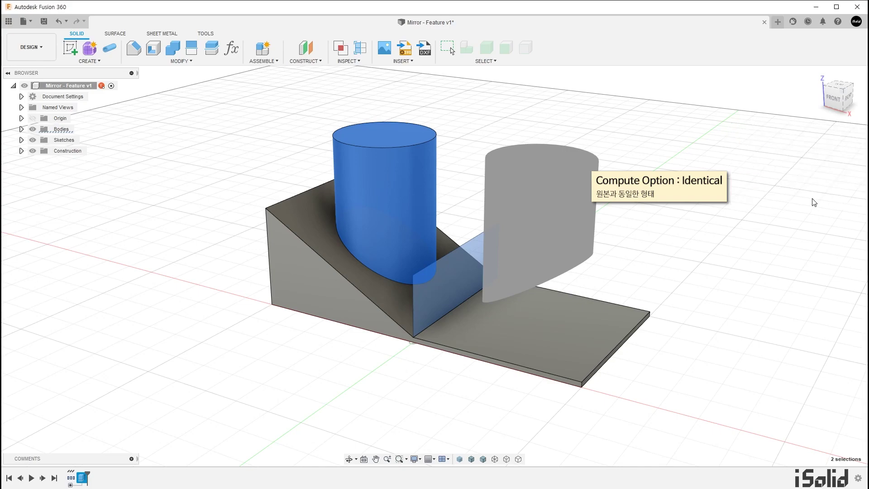
{"action": "middle_click_drag", "start_coordinate": [683, 258], "coordinate": [683, 247], "text": "shift"}
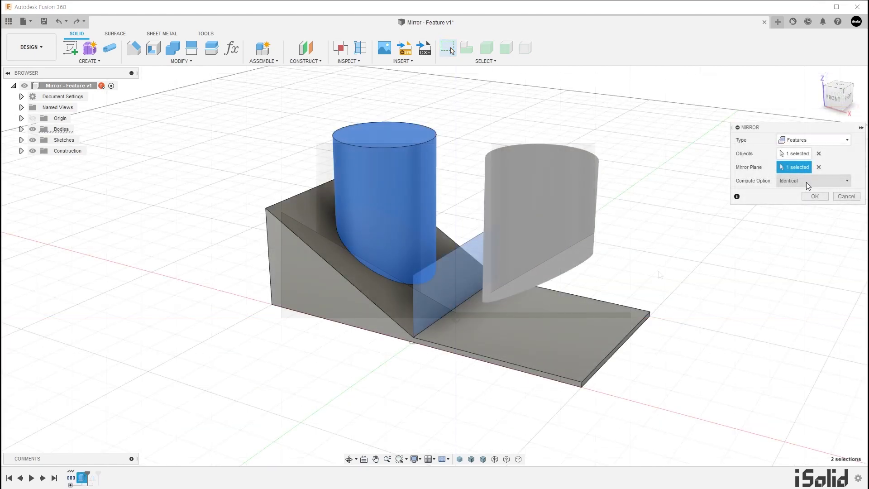
{"action": "left_click", "coordinate": [806, 182]}
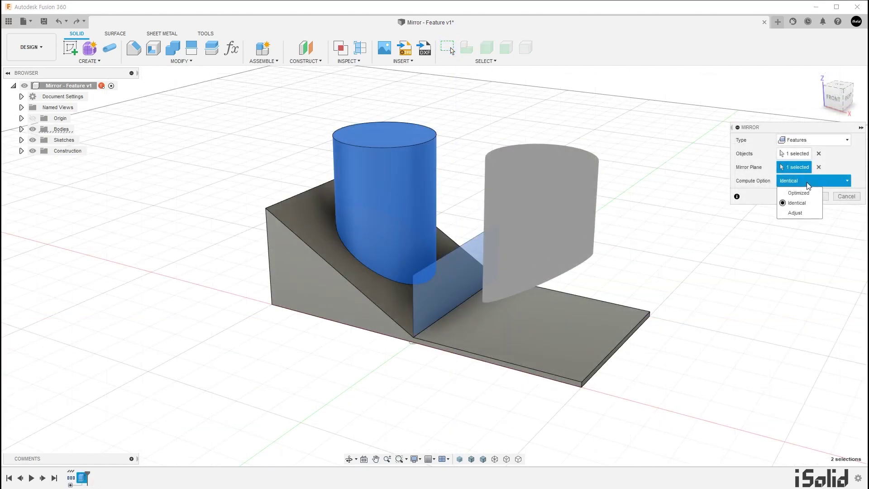
- Mirror the cylinder using Adjust compute and inspect it extending below the plate from the front
{"action": "left_click", "coordinate": [808, 211]}
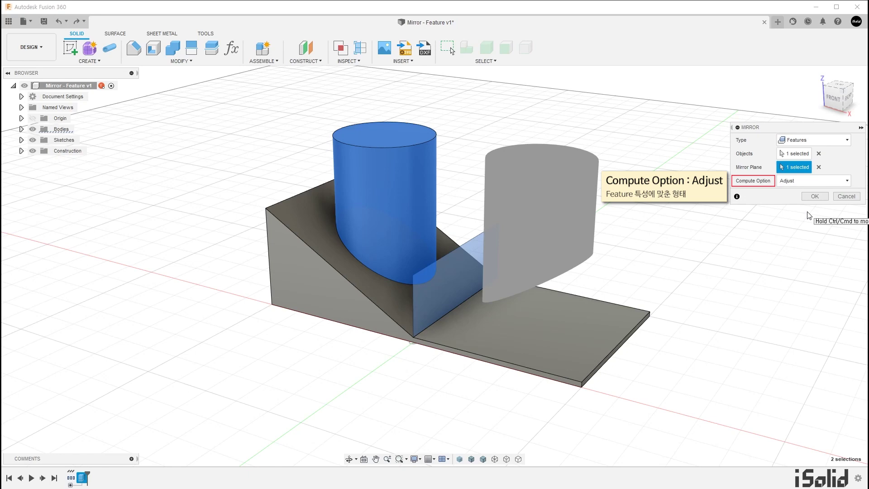
{"action": "left_click", "coordinate": [814, 198]}
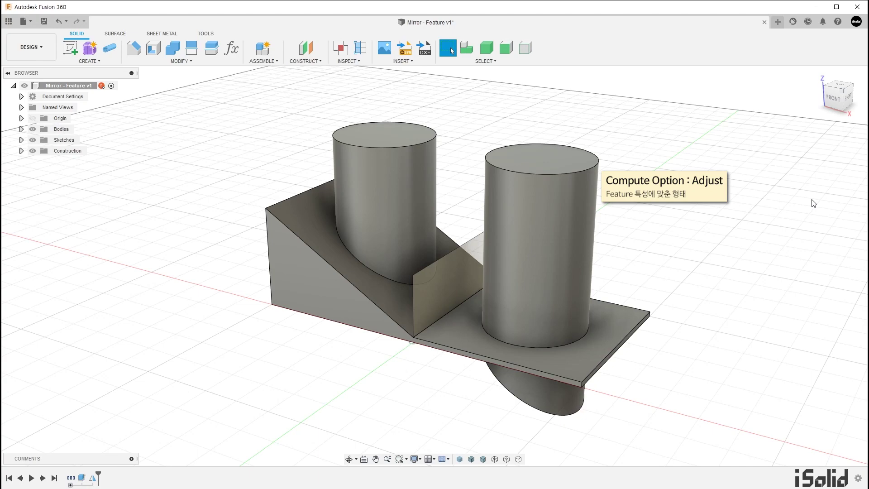
{"action": "mouse_move", "coordinate": [649, 263]}
{"action": "middle_mouse_down", "text": "shift"}
{"action": "mouse_move", "coordinate": [660, 208]}
{"action": "mouse_move", "coordinate": [660, 229]}
{"action": "middle_mouse_up", "text": "shift"}
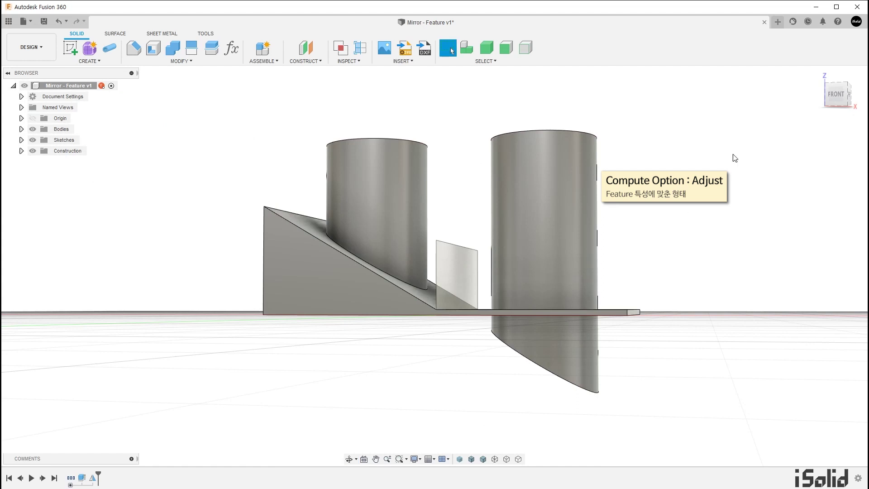
{"action": "left_click", "coordinate": [835, 97]}
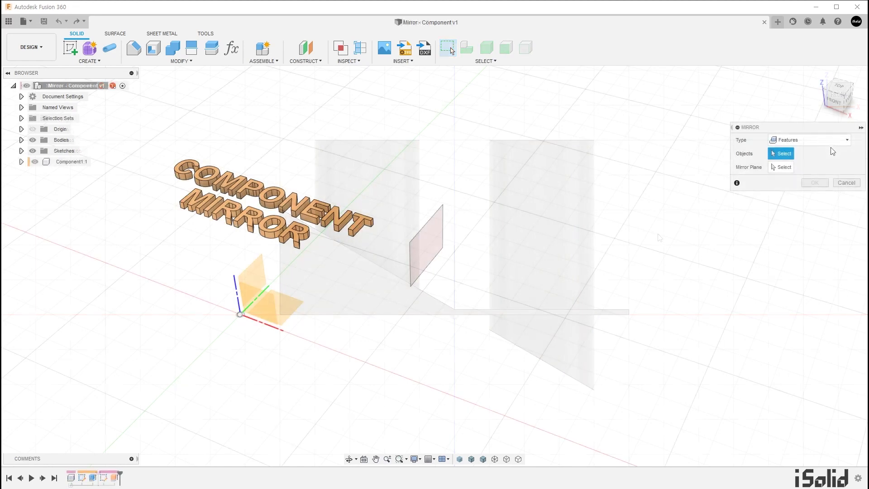
{"action": "left_click", "coordinate": [835, 141]}
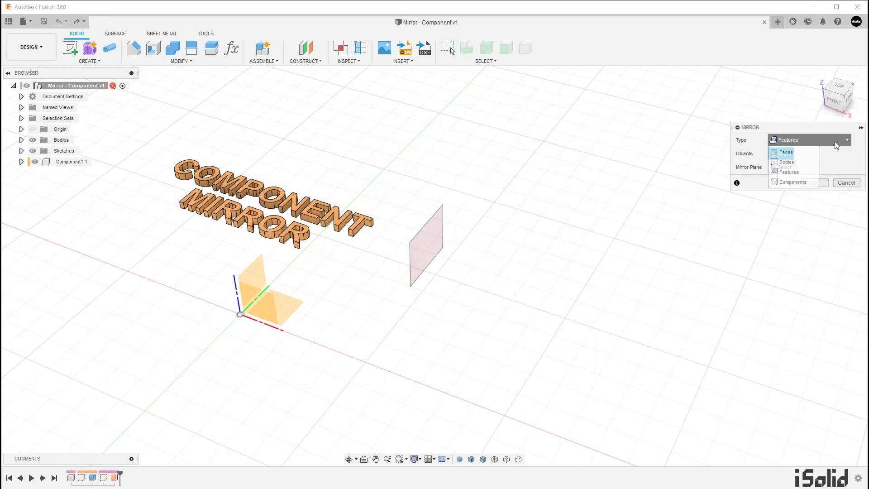
- Mirror the COMPONENT MIRROR text component across the vertical plane using the Components type
{"action": "left_click", "coordinate": [814, 182]}
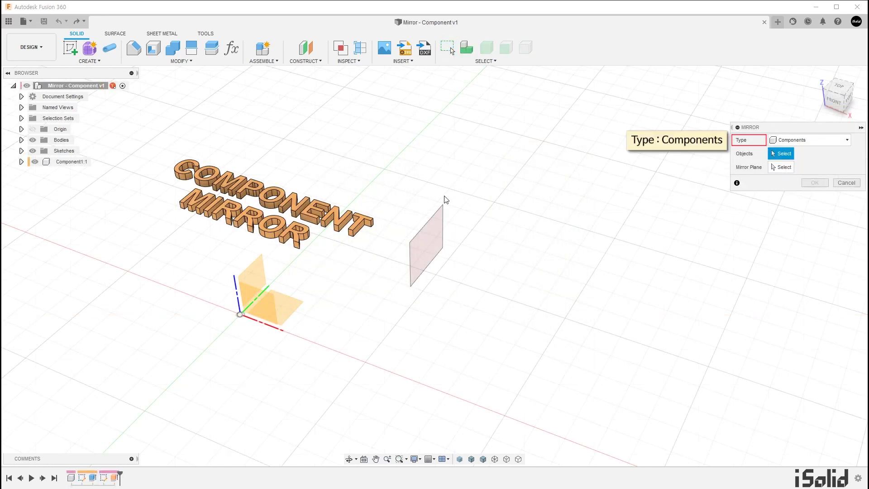
{"action": "left_click", "coordinate": [357, 222]}
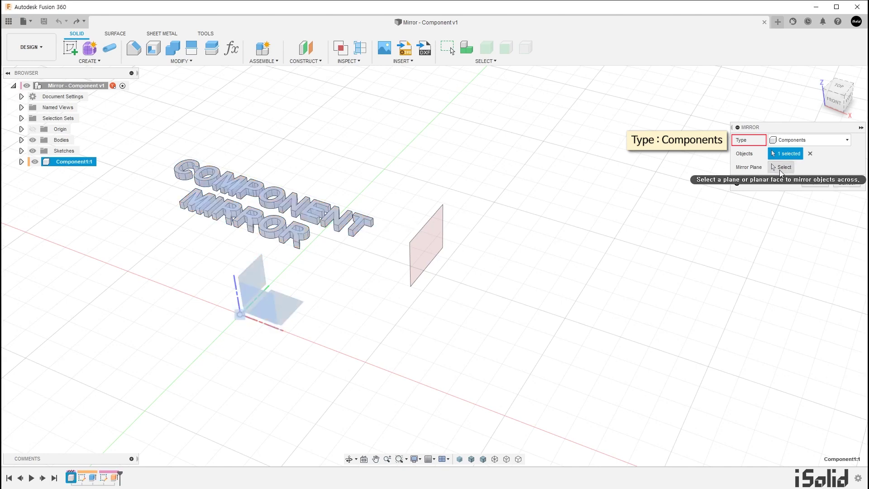
{"action": "left_click", "coordinate": [438, 232]}
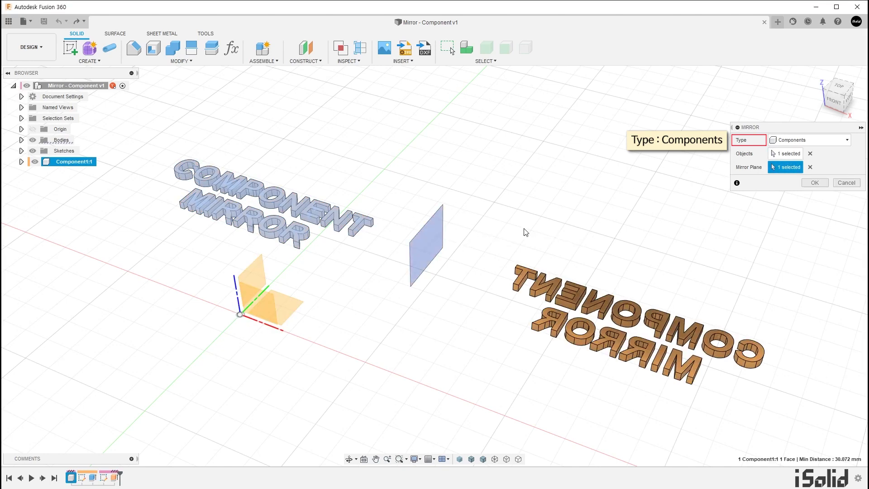
{"action": "left_click", "coordinate": [814, 184]}
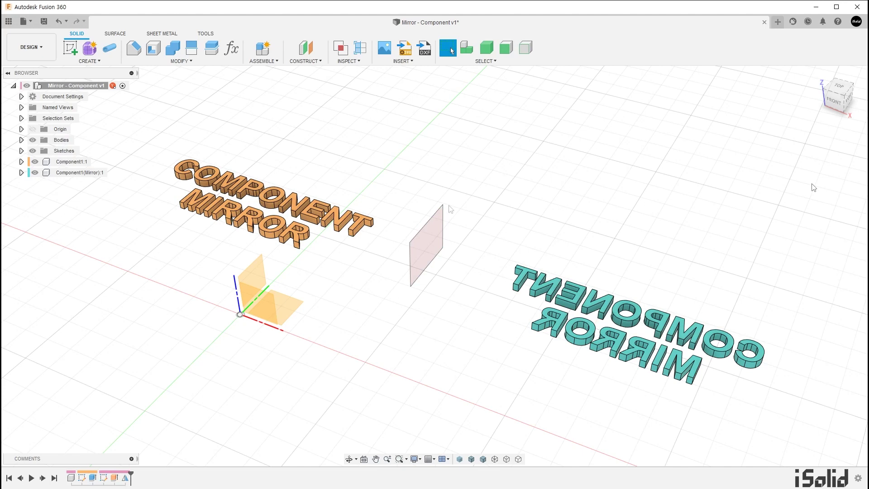
- Extrude the original COMPONENT MIRROR text profiles by 10 mm
{"action": "left_click", "coordinate": [21, 173]}
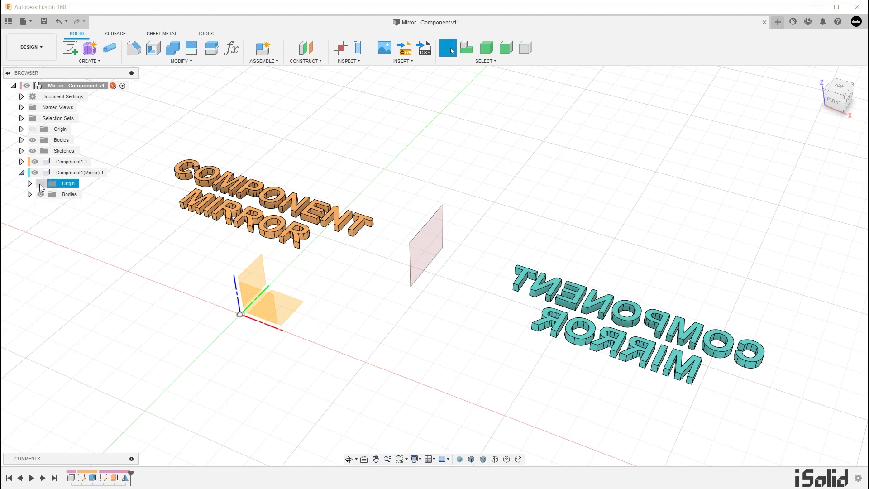
{"action": "left_click", "coordinate": [40, 183]}
{"action": "type", "text": "e"}
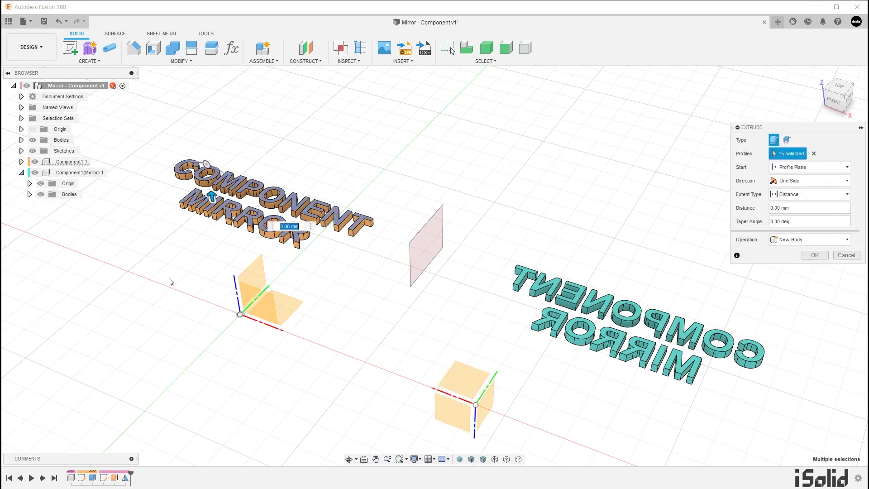
{"action": "type", "text": "10"}
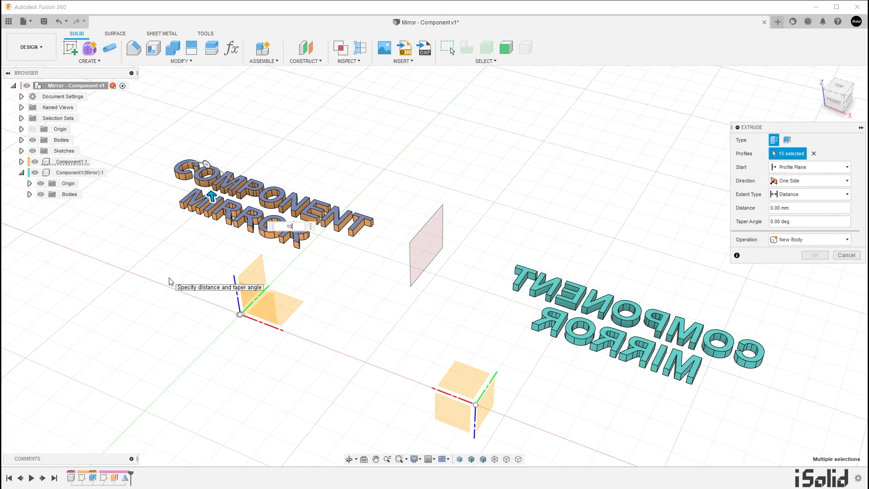
{"action": "key", "text": "Return"}
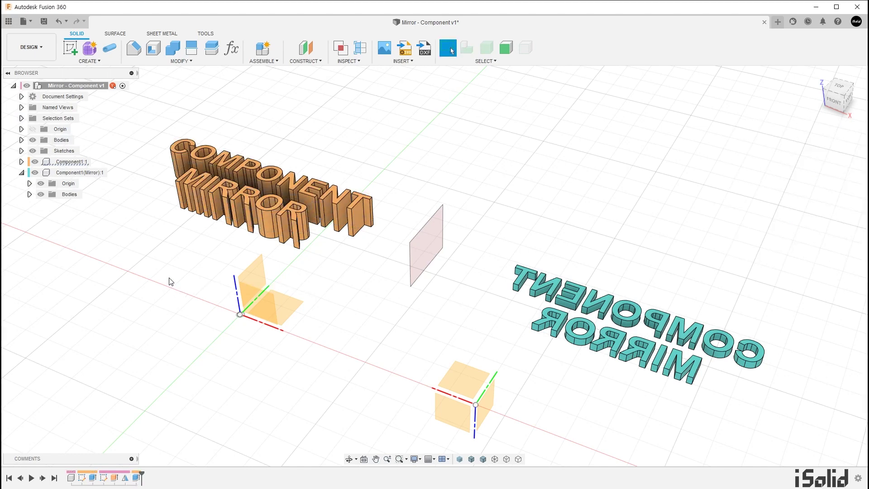